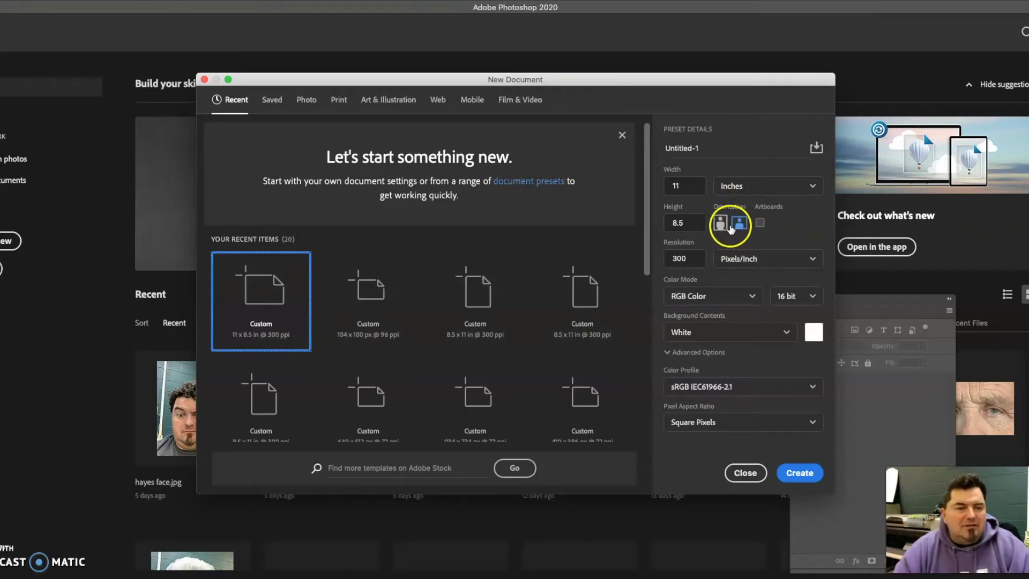
# - Create an 11 × 8.5 inch, 300 ppi RGB document with a white background and set the Brush tool to 43 px
pyautogui.click(802, 481)
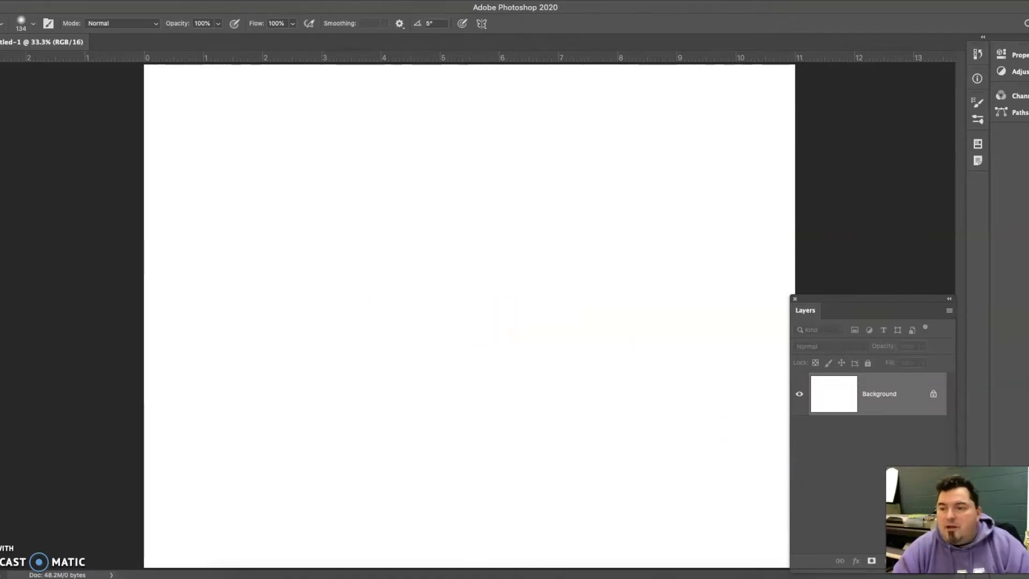
pyautogui.click(2, 181)
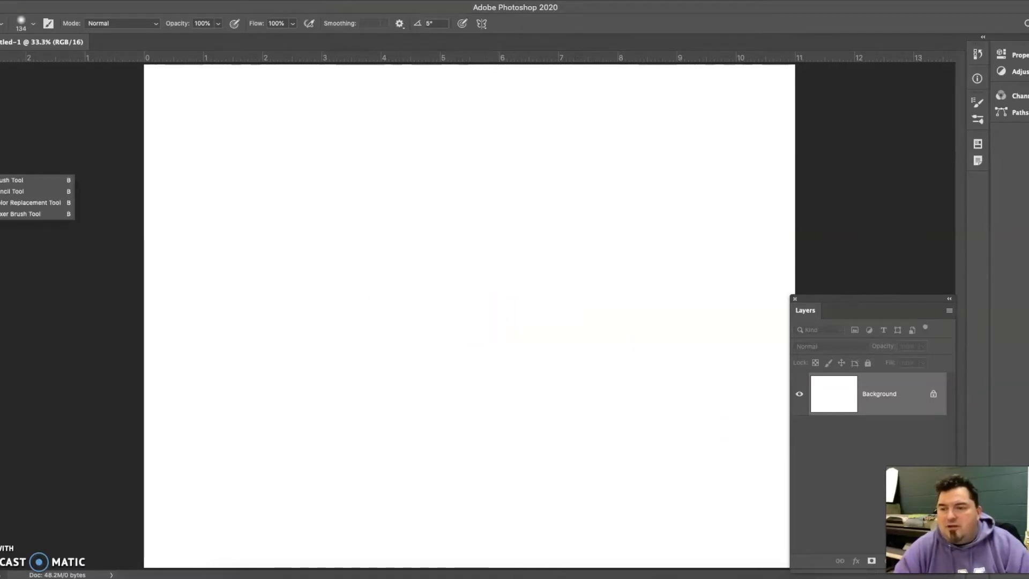
pyautogui.click(2, 180)
pyautogui.click(21, 23)
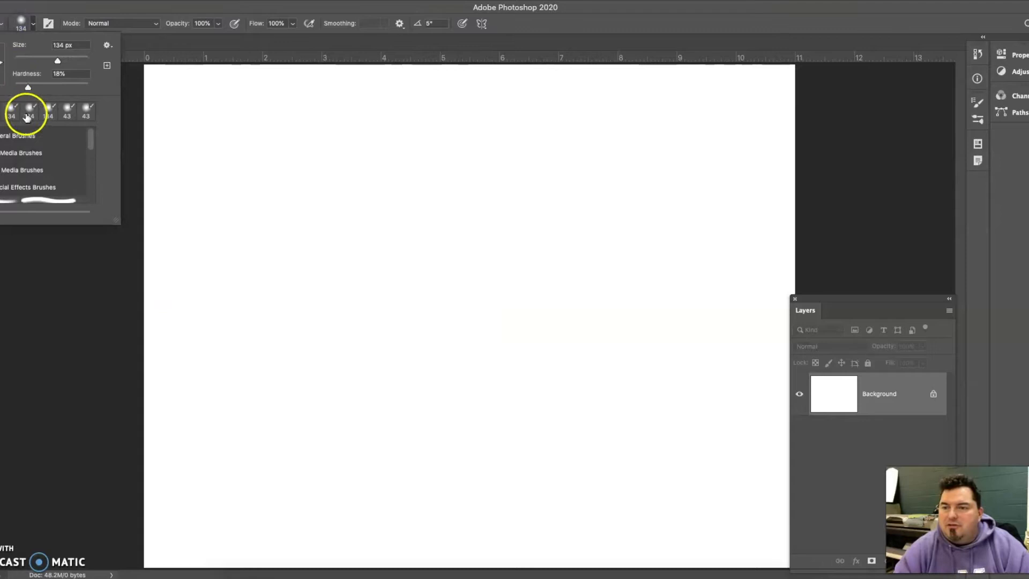
pyautogui.click(30, 60)
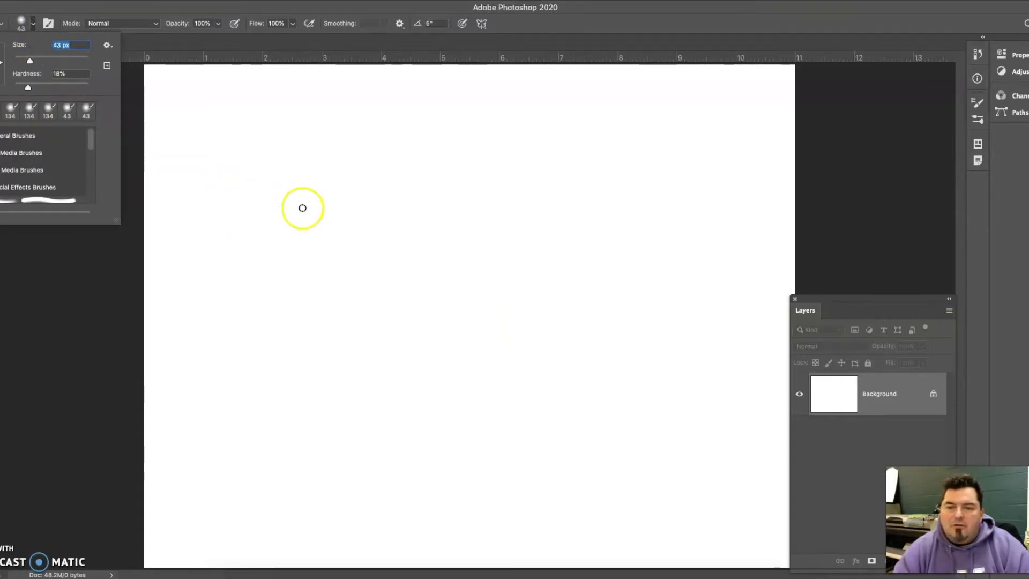
# - Paint two parallel wavy black strokes running diagonally in the upper-left area of the canvas
pyautogui.click(244, 273)
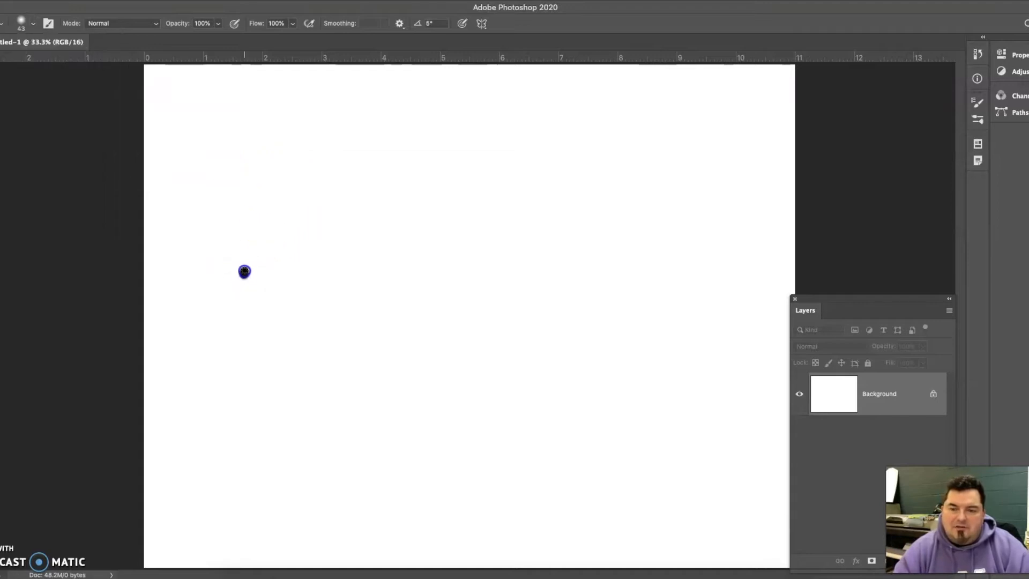
pyautogui.moveTo(323, 178); pyautogui.dragTo(322, 178)
pyautogui.moveTo(254, 279)
pyautogui.mouseDown()
pyautogui.moveTo(271, 250)
pyautogui.moveTo(309, 226)
pyautogui.mouseUp()
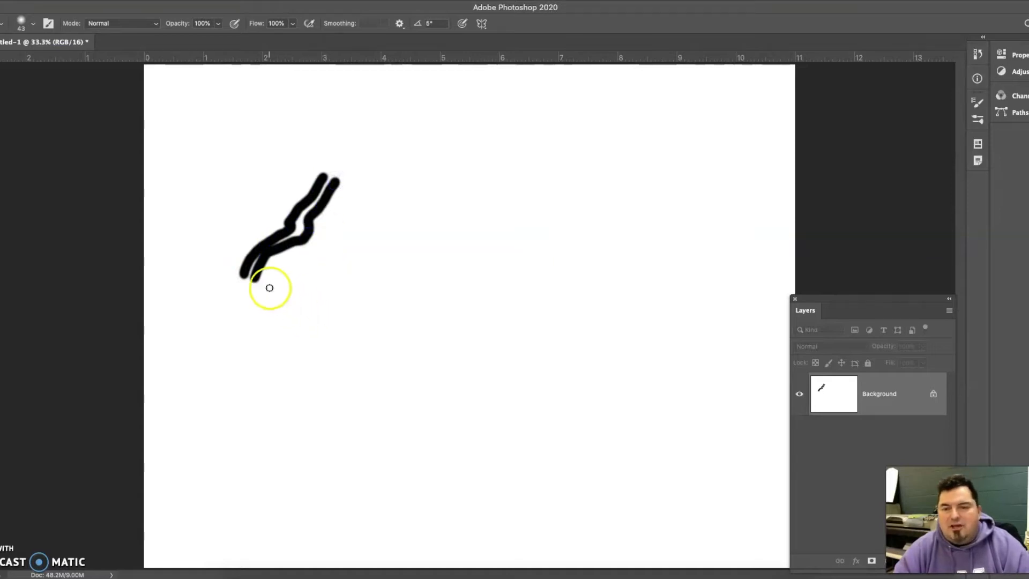
# - Dab small black dots along both sides and around the upper end of the two wavy strokes
pyautogui.moveTo(269, 277); pyautogui.dragTo(303, 252)
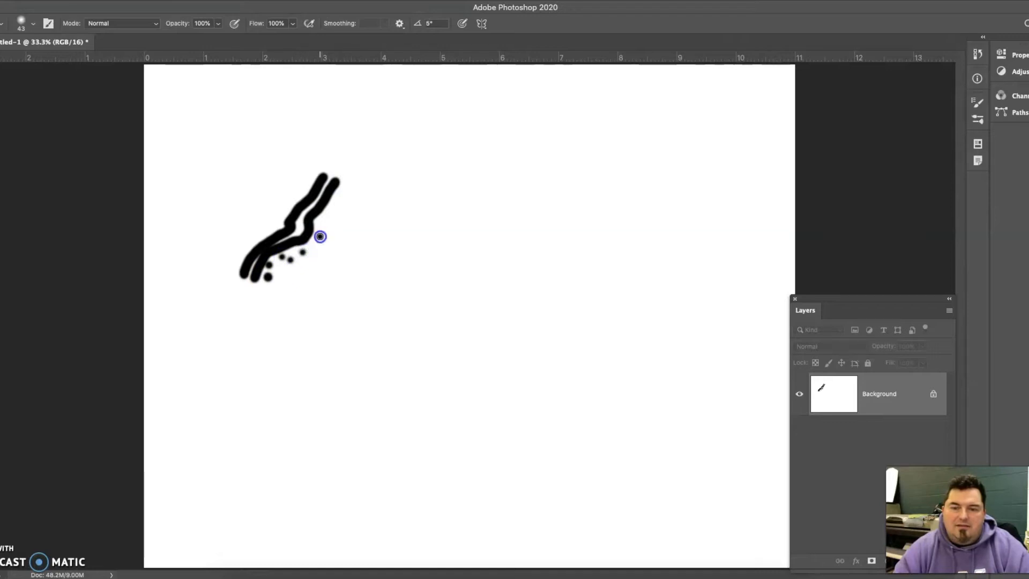
pyautogui.moveTo(332, 207)
pyautogui.mouseDown()
pyautogui.moveTo(299, 200)
pyautogui.moveTo(277, 220)
pyautogui.mouseUp()
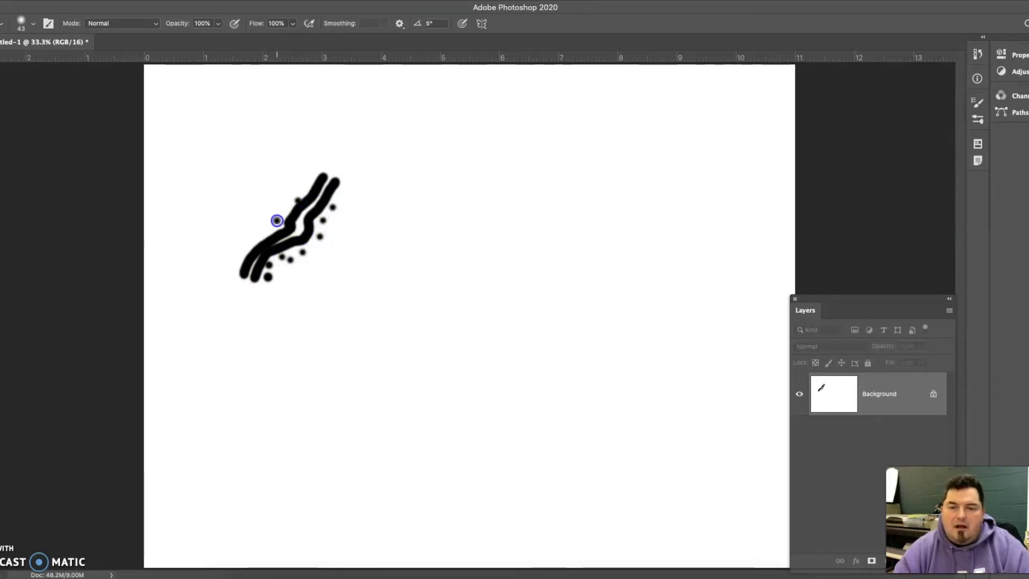
pyautogui.click(261, 228)
pyautogui.click(252, 247)
pyautogui.click(240, 237)
pyautogui.click(239, 265)
pyautogui.click(297, 177)
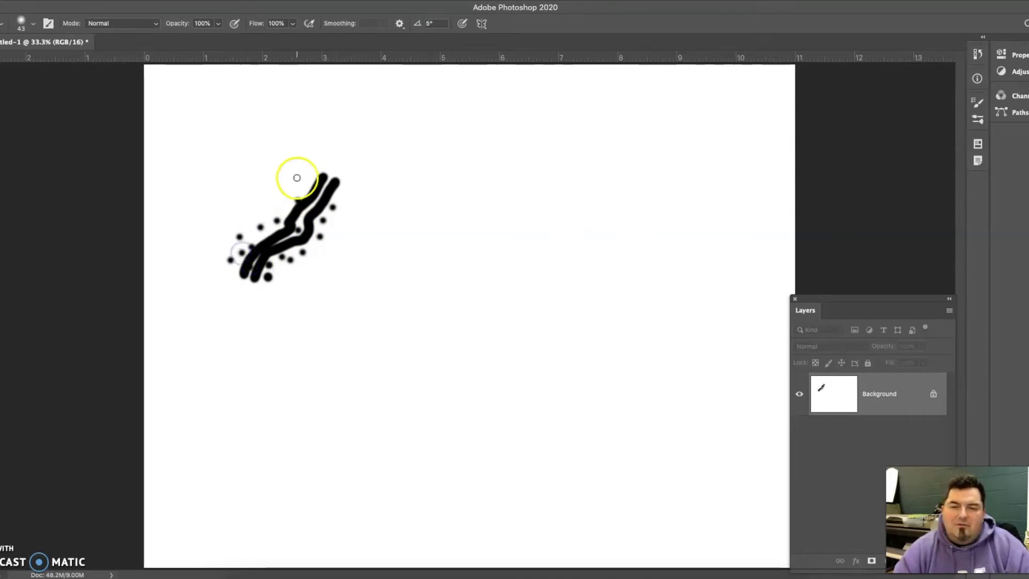
pyautogui.click(337, 169)
pyautogui.click(351, 186)
pyautogui.click(356, 161)
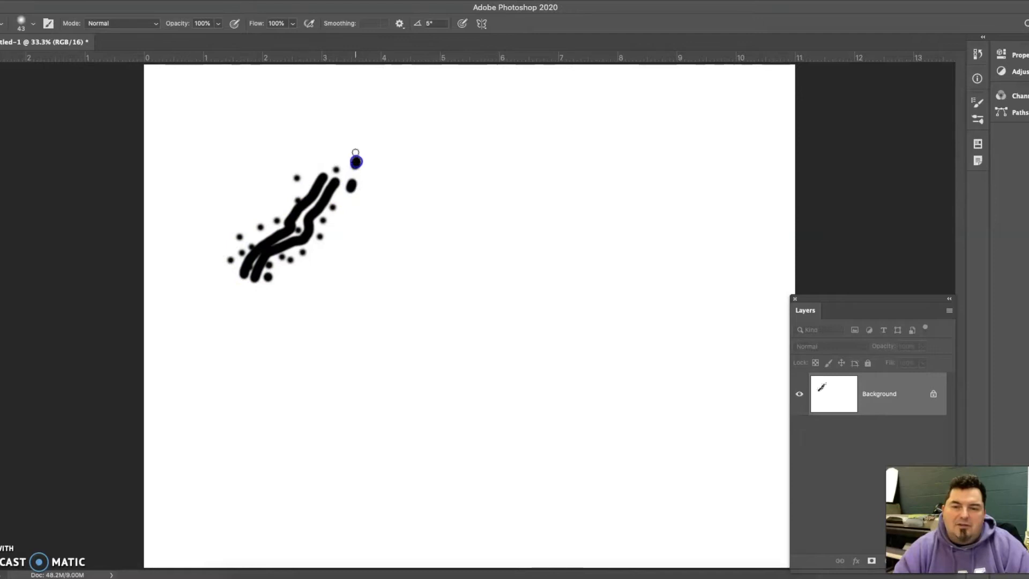
pyautogui.click(307, 179)
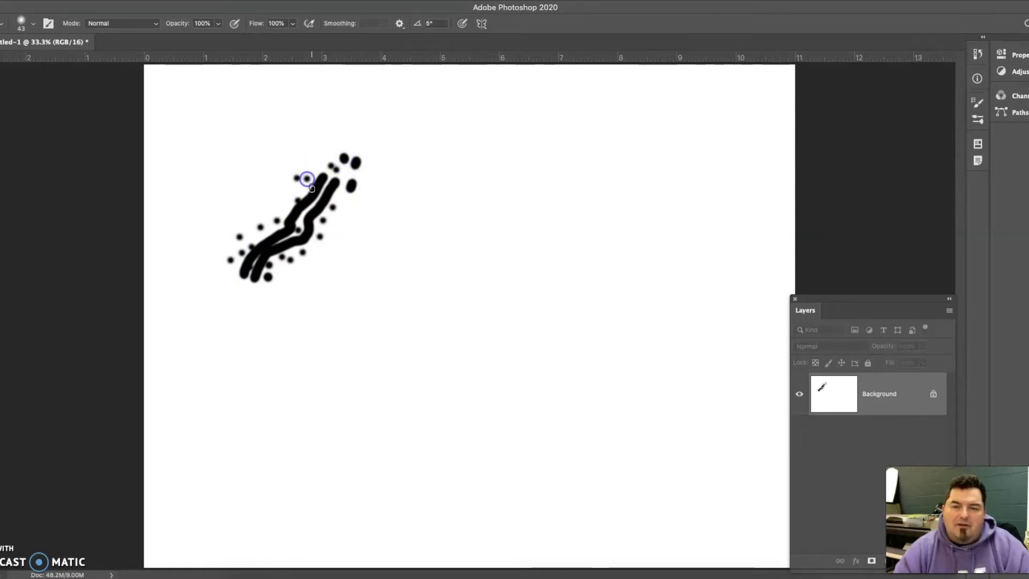
pyautogui.click(277, 210)
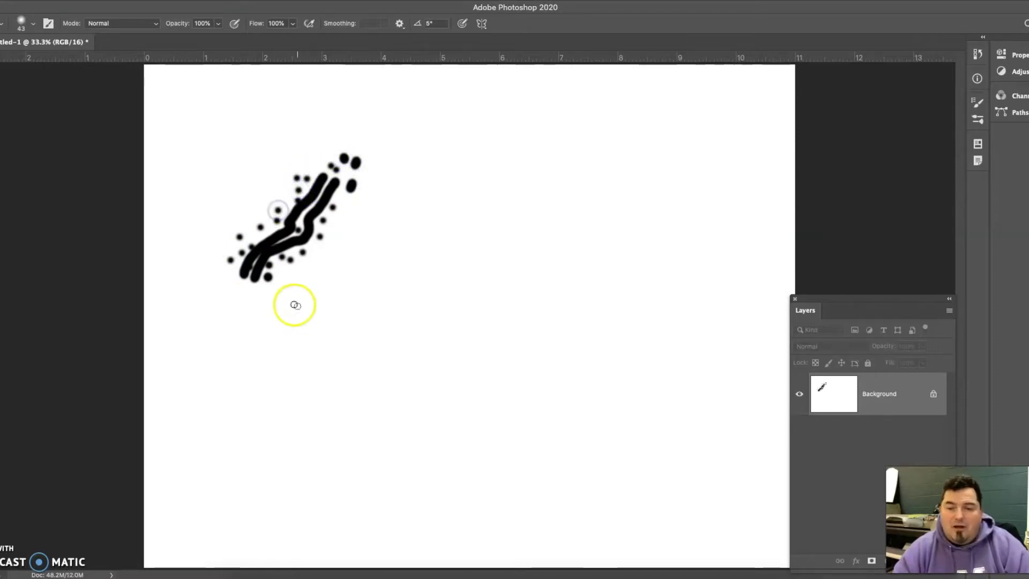
# - Reduce the brush size to 23 px and paint a thin curved line along each outer side of the dotted strokes
pyautogui.click(33, 21)
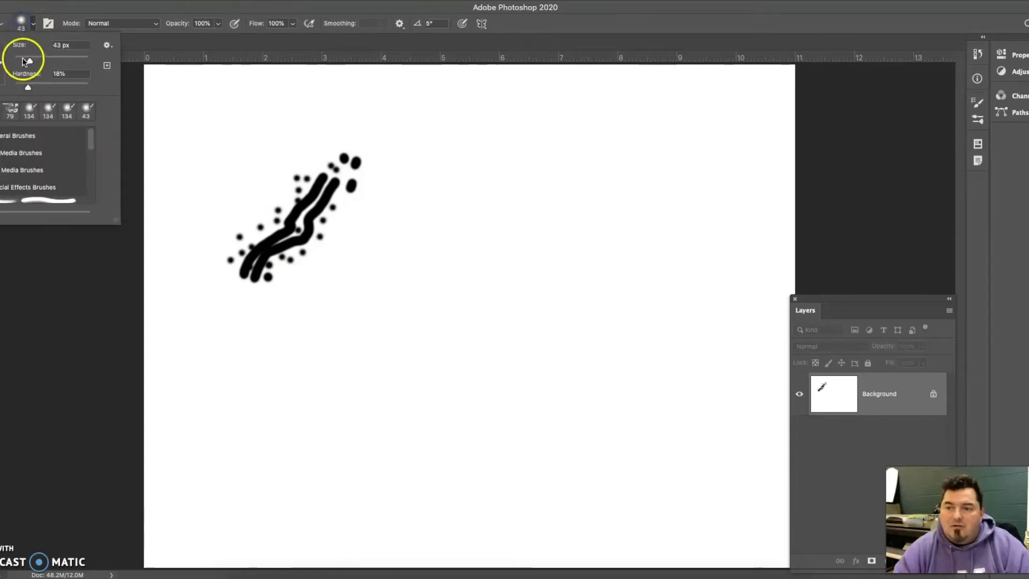
pyautogui.moveTo(273, 285); pyautogui.dragTo(287, 275)
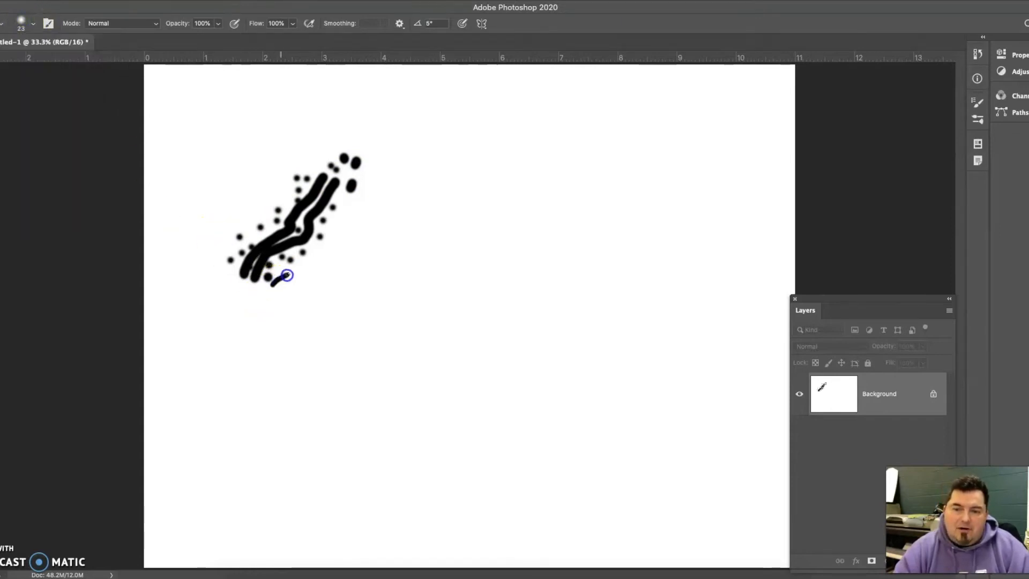
pyautogui.moveTo(349, 170); pyautogui.dragTo(356, 161)
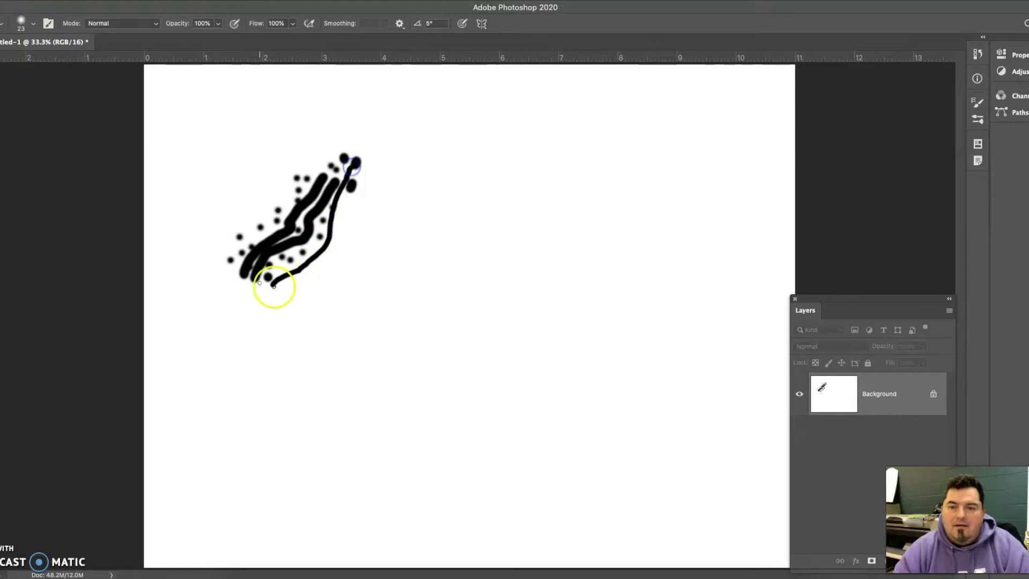
pyautogui.moveTo(215, 257); pyautogui.dragTo(238, 233)
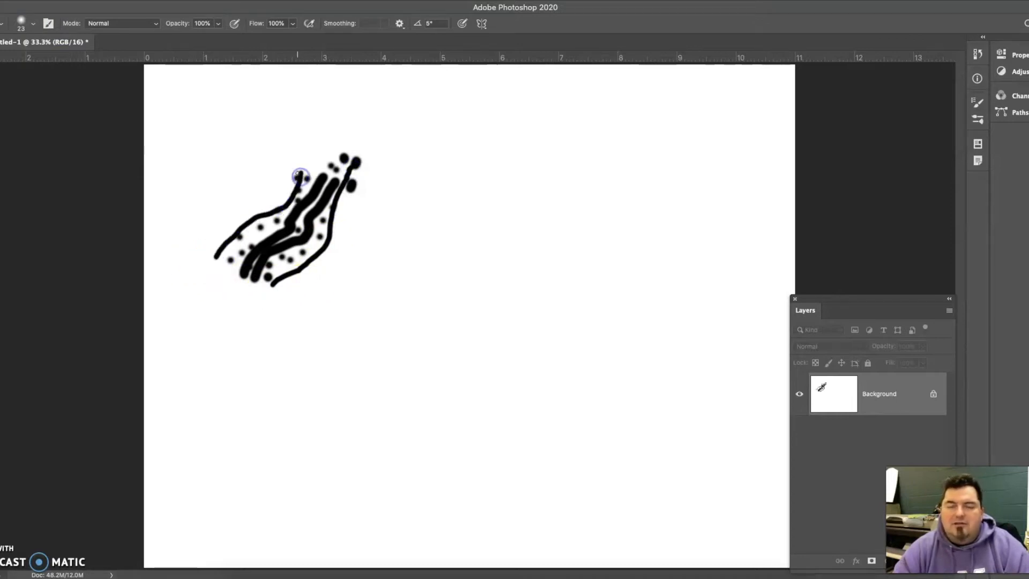
# - Draw a freehand Lasso selection closely around the whole painted shape
pyautogui.press('l')
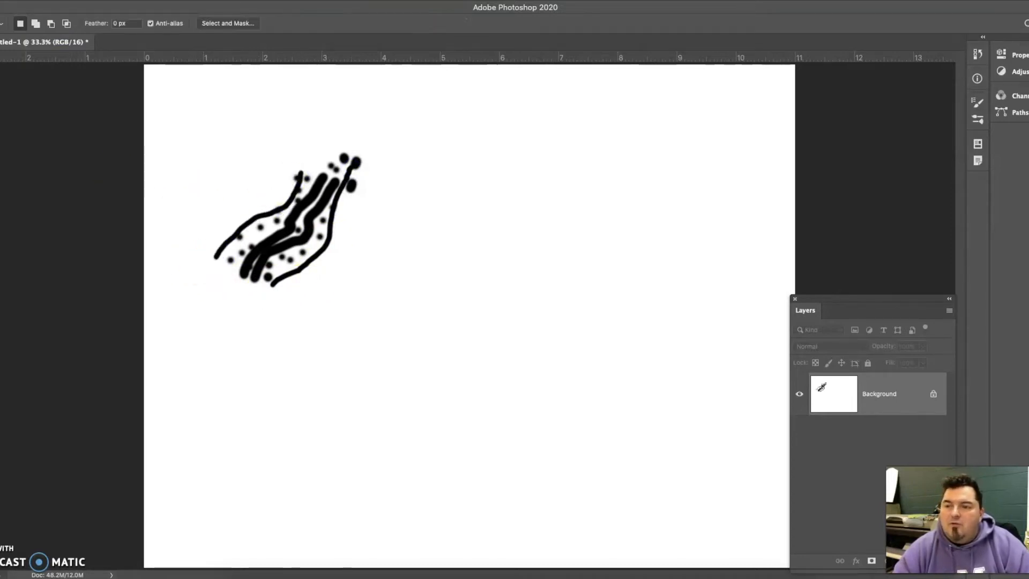
pyautogui.moveTo(283, 190)
pyautogui.mouseDown()
pyautogui.moveTo(270, 220)
pyautogui.moveTo(227, 224)
pyautogui.moveTo(211, 248)
pyautogui.mouseUp()
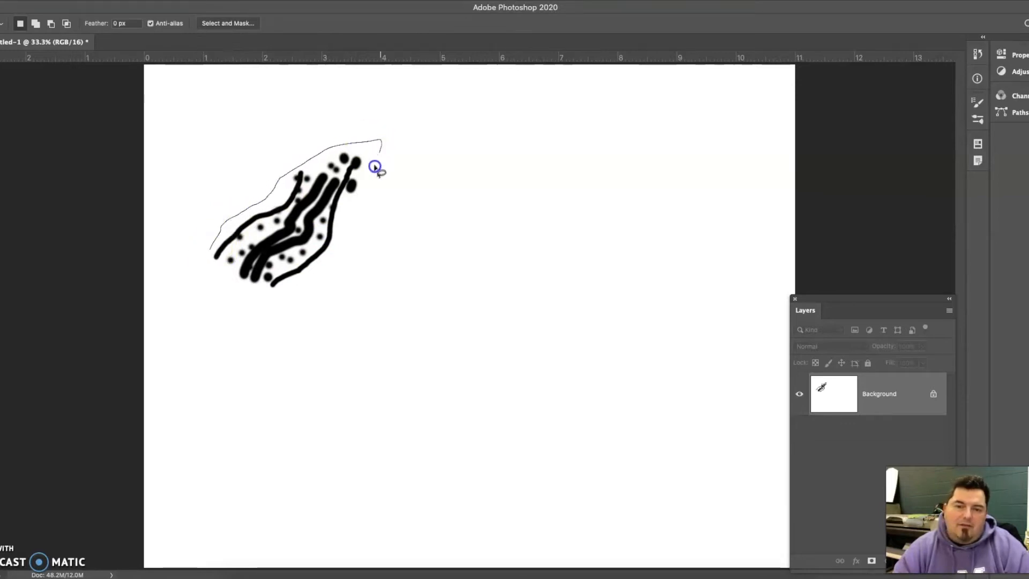
pyautogui.moveTo(303, 288); pyautogui.dragTo(261, 302)
pyautogui.moveTo(209, 248); pyautogui.dragTo(209, 255)
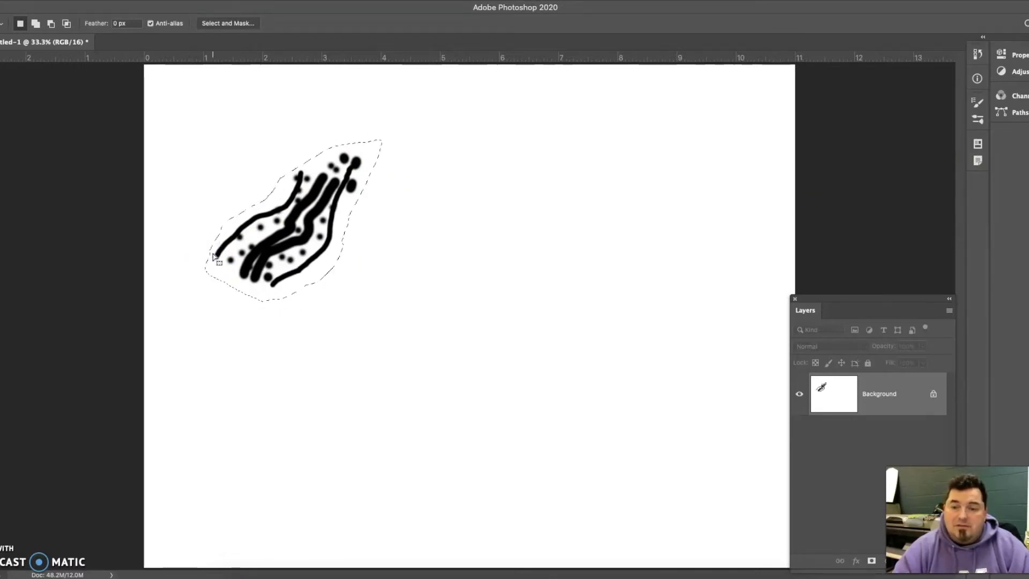
# - Define the selected artwork as a brush preset named "Test 1"
pyautogui.click(67, 0)
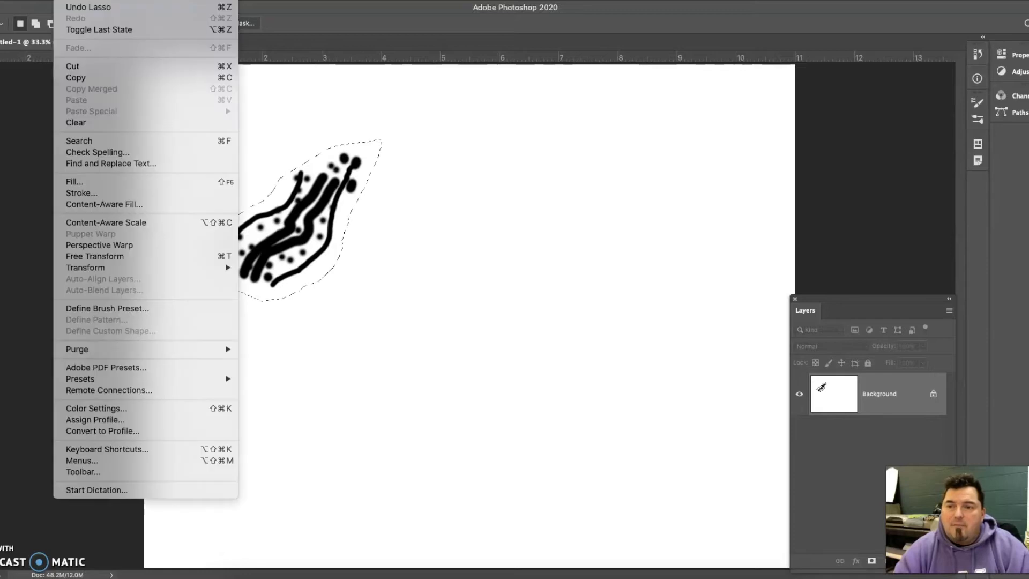
pyautogui.click(108, 310)
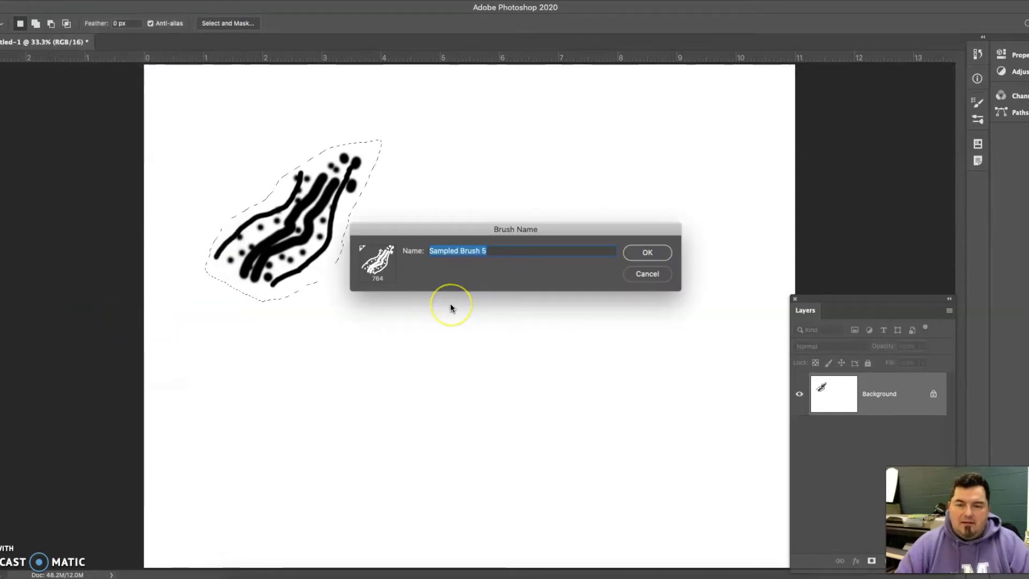
pyautogui.write('Test 1')
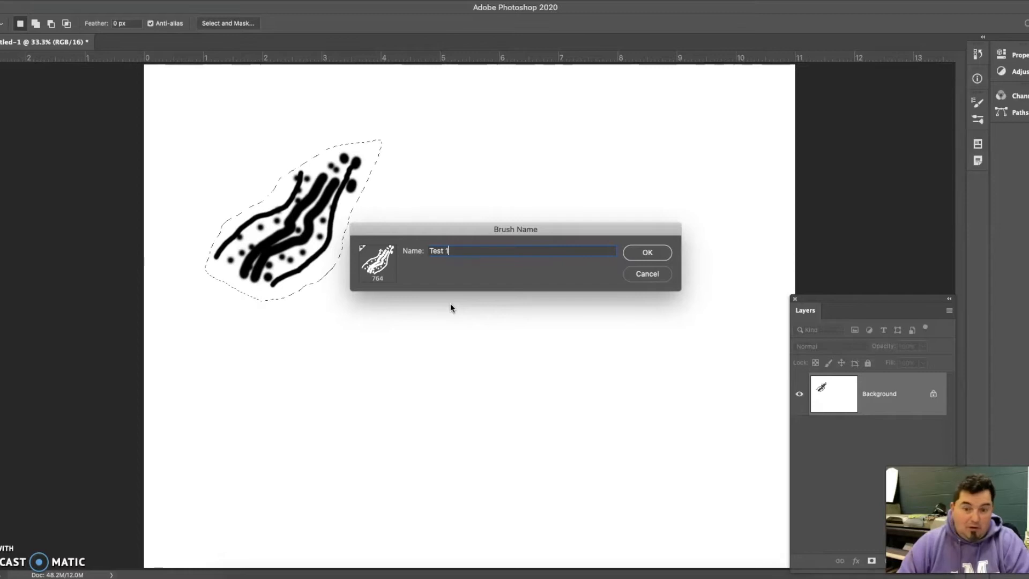
pyautogui.click(639, 247)
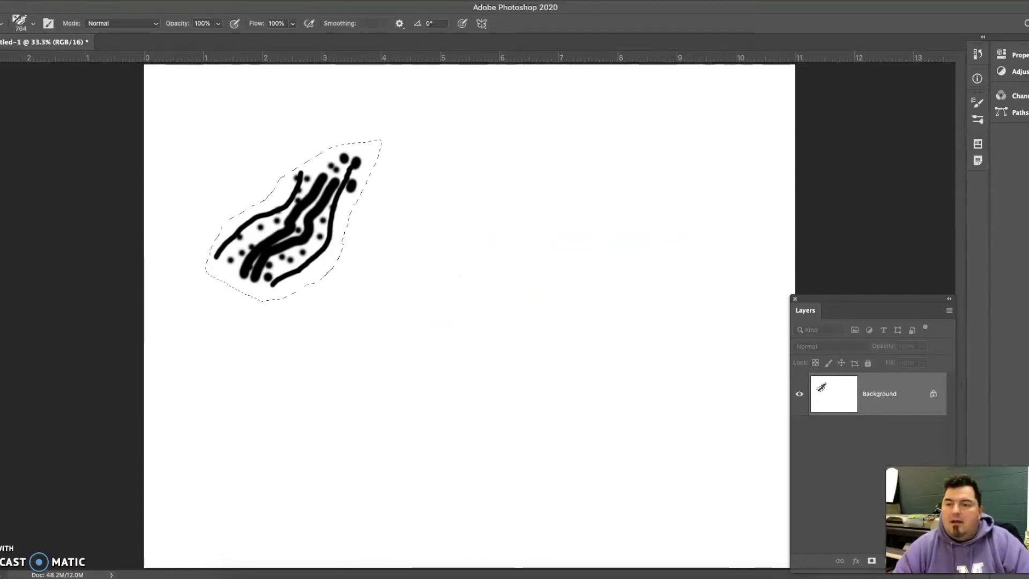
pyautogui.press('v')
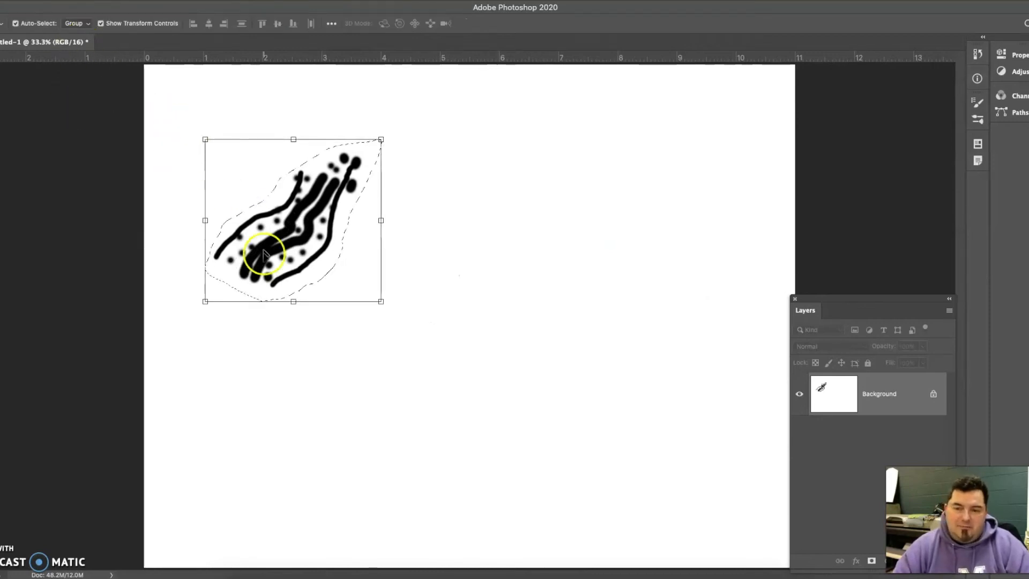
pyautogui.hotkey('shift', 'BackSpace')
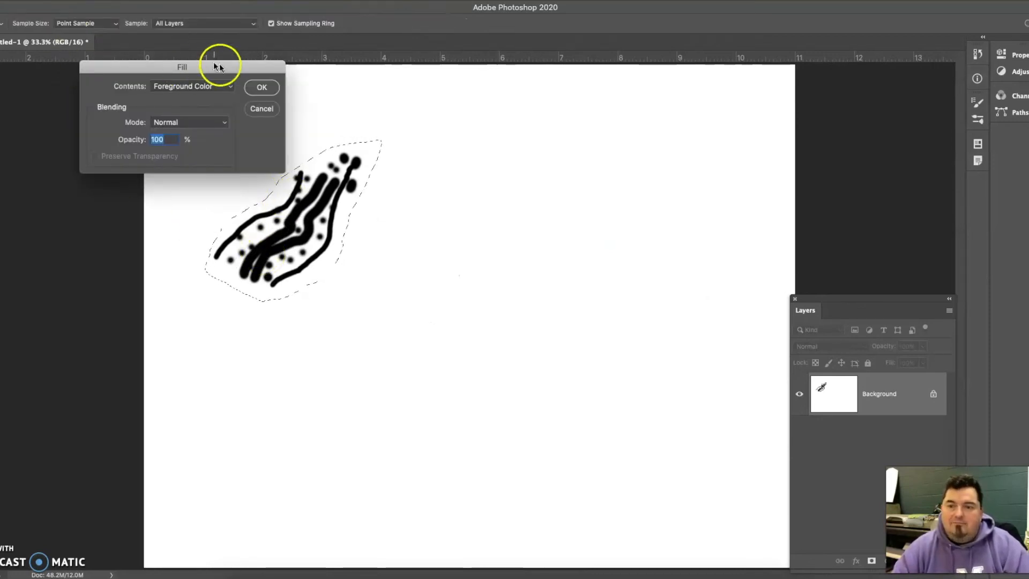
pyautogui.click(252, 108)
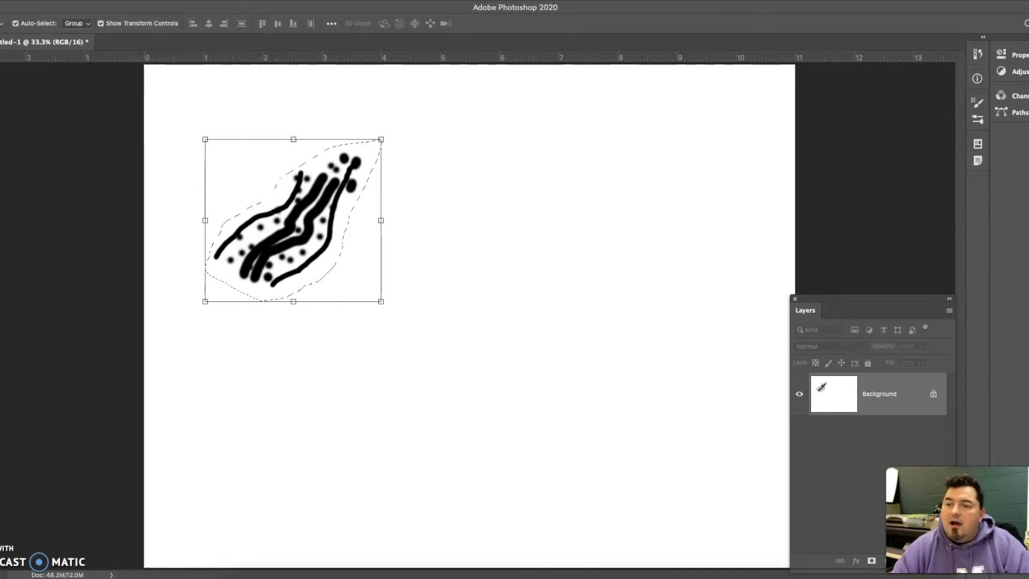
# - Deselect the artwork, stamp the custom brush once beside it, and paint broad test strokes across the lower canvas
pyautogui.press('l')
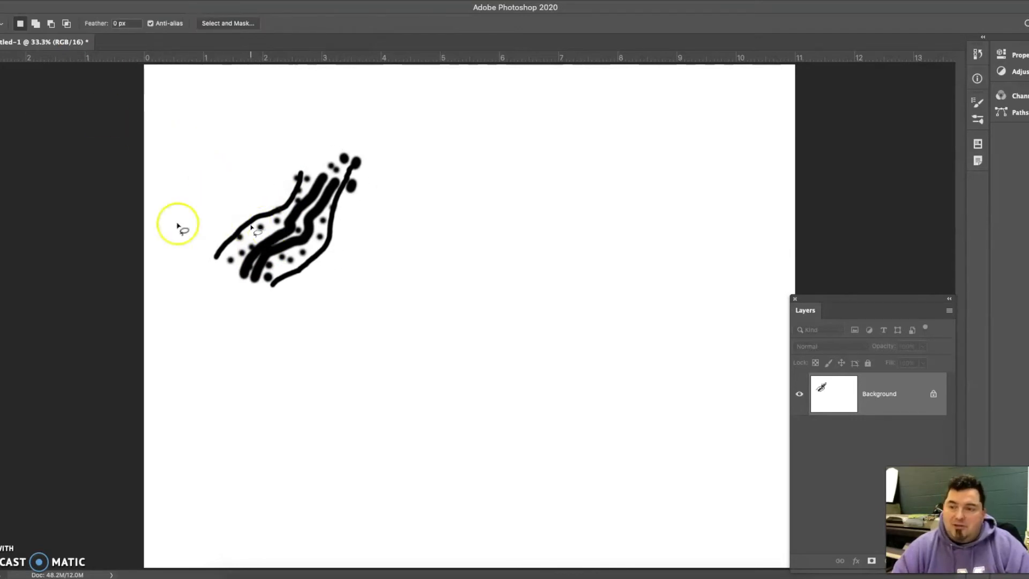
pyautogui.press('b')
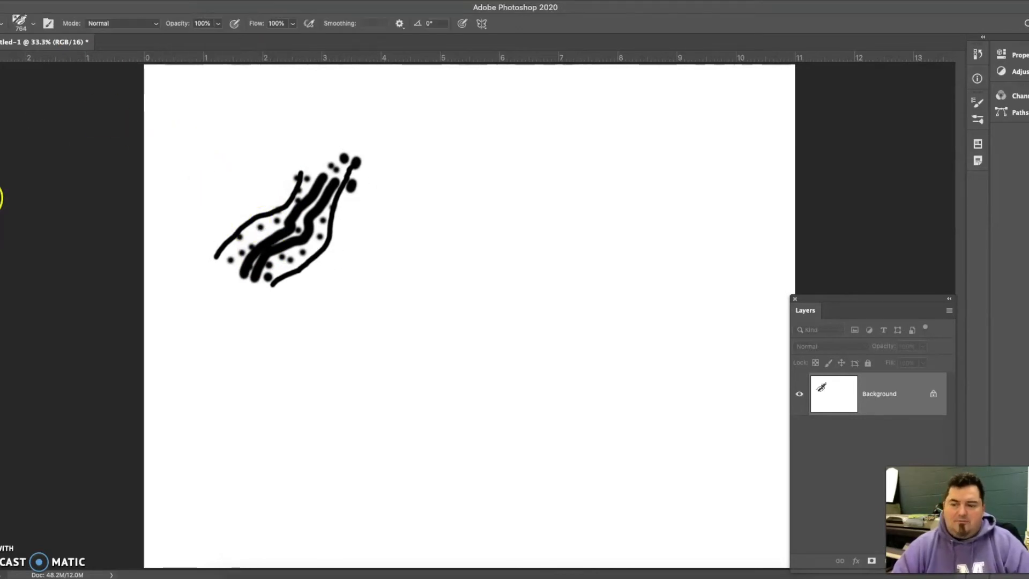
pyautogui.click(431, 234)
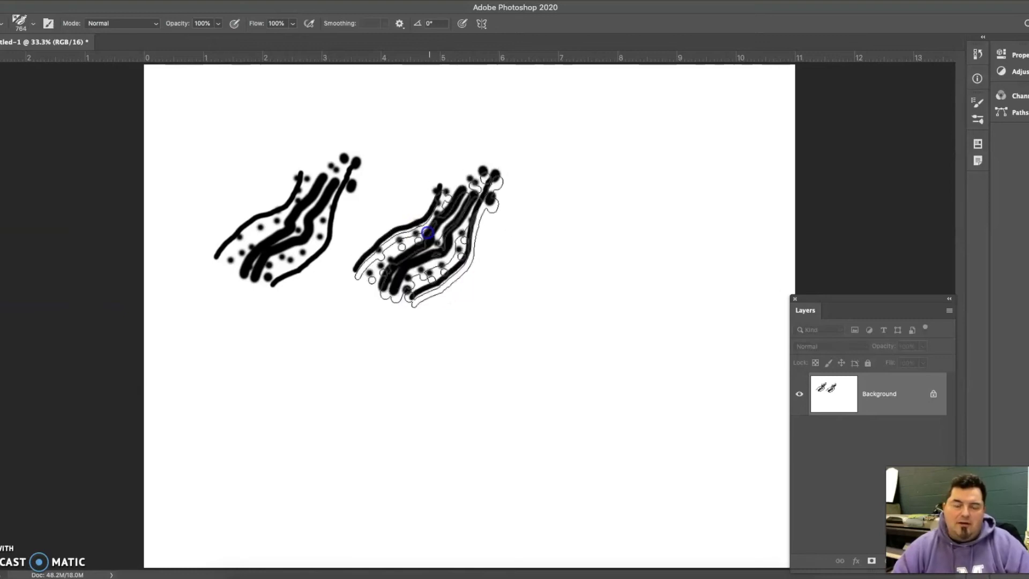
pyautogui.moveTo(322, 391)
pyautogui.mouseDown()
pyautogui.moveTo(367, 402)
pyautogui.moveTo(430, 382)
pyautogui.moveTo(627, 252)
pyautogui.mouseUp()
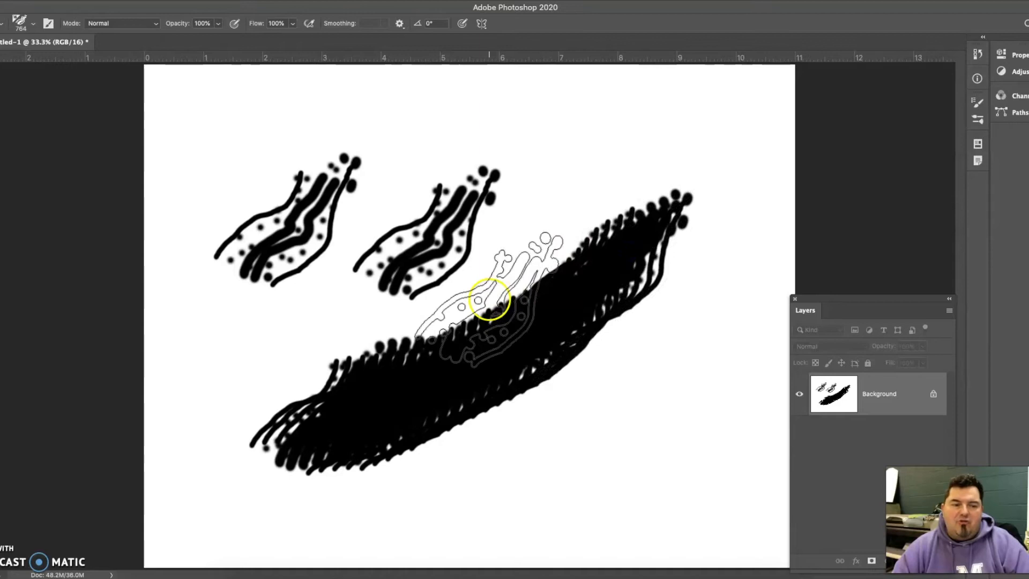
pyautogui.moveTo(469, 448)
pyautogui.mouseDown()
pyautogui.moveTo(611, 437)
pyautogui.moveTo(507, 445)
pyautogui.moveTo(606, 370)
pyautogui.mouseUp()
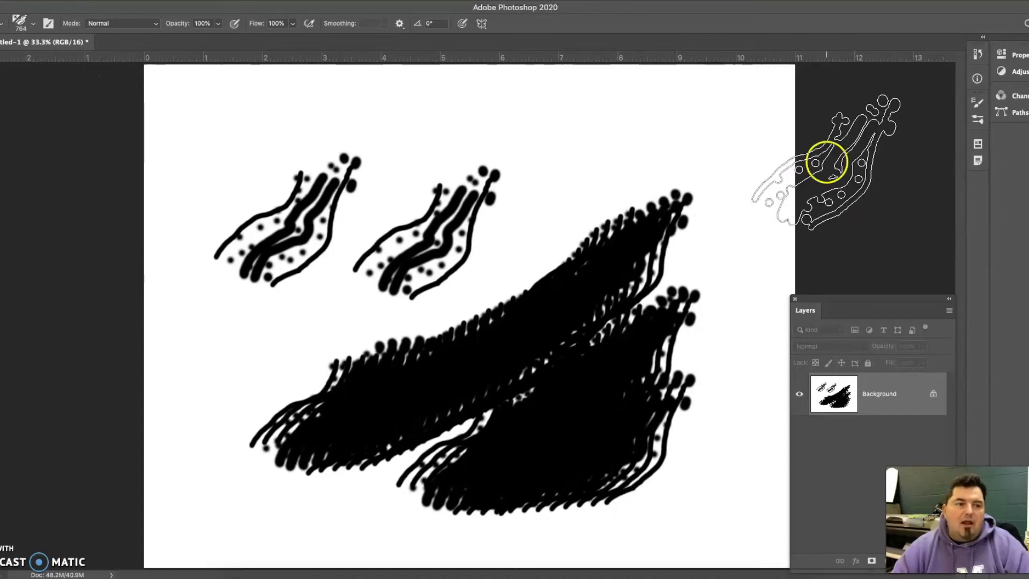
# - Configure the custom brush with Flip X and Shape Dynamics enabled, 29% spacing, a 33° angle and 20% roundness
pyautogui.click(976, 102)
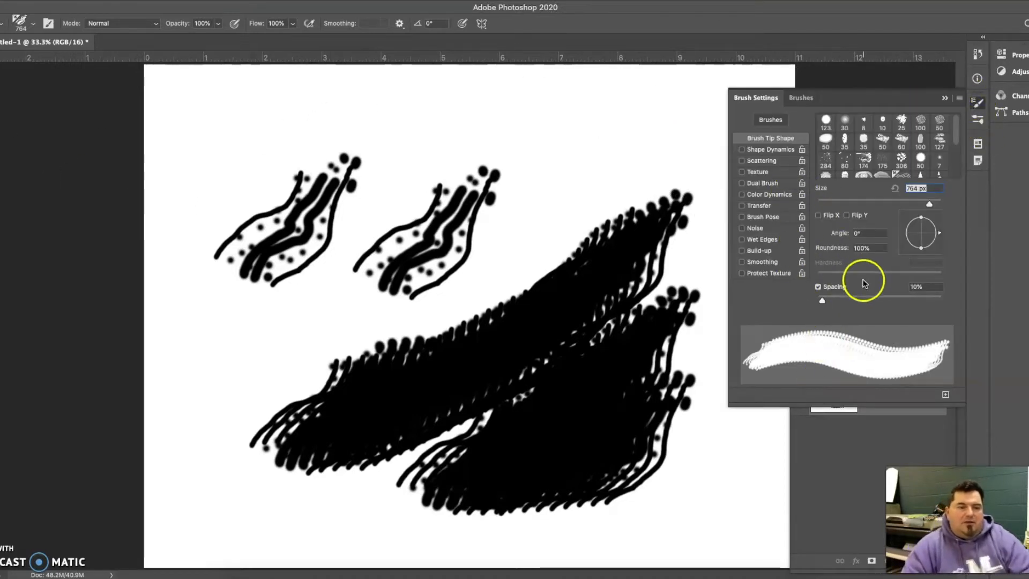
pyautogui.click(818, 216)
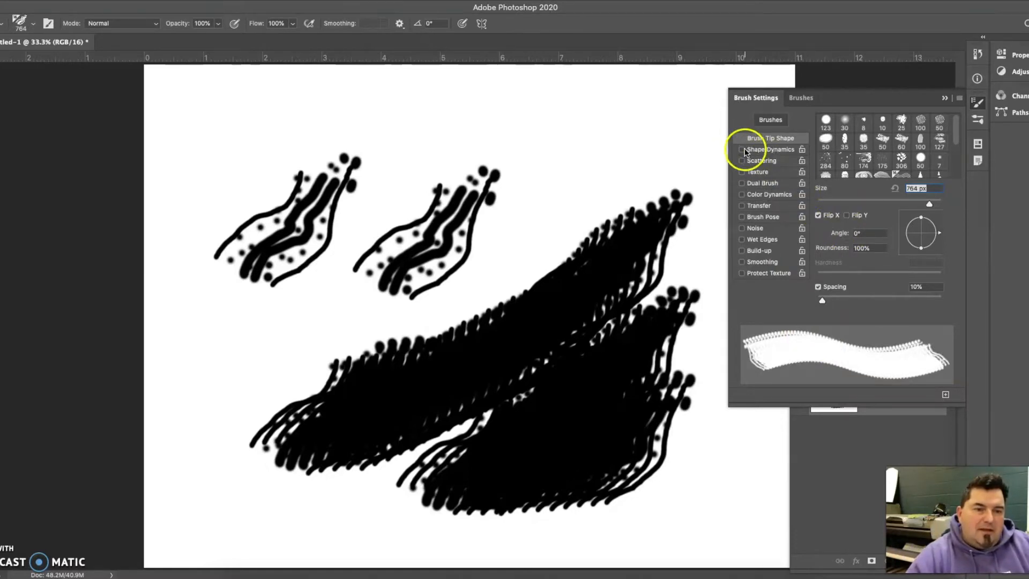
pyautogui.moveTo(825, 304); pyautogui.dragTo(835, 303)
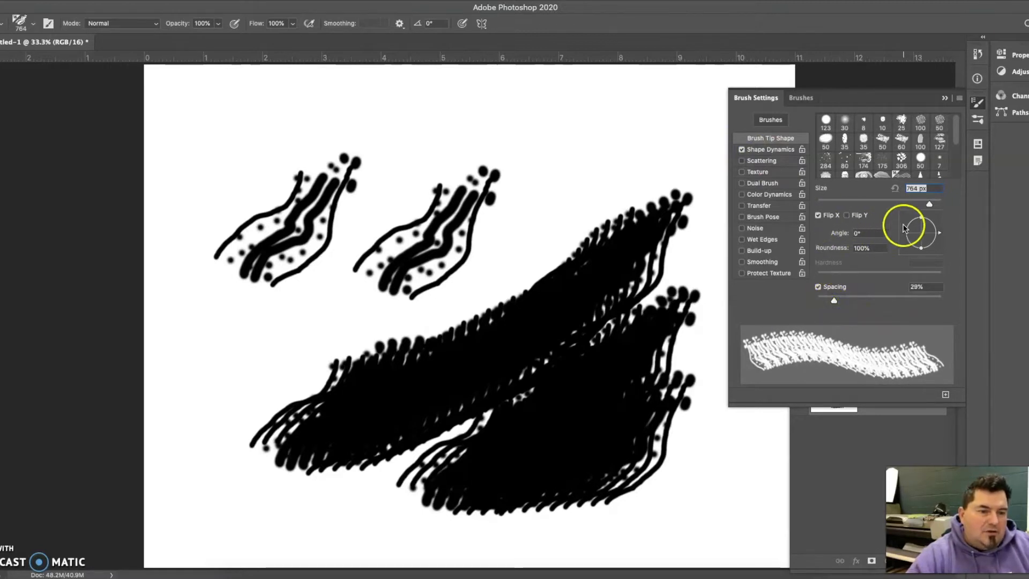
pyautogui.moveTo(922, 217)
pyautogui.mouseDown()
pyautogui.moveTo(921, 230)
pyautogui.moveTo(937, 224)
pyautogui.mouseUp()
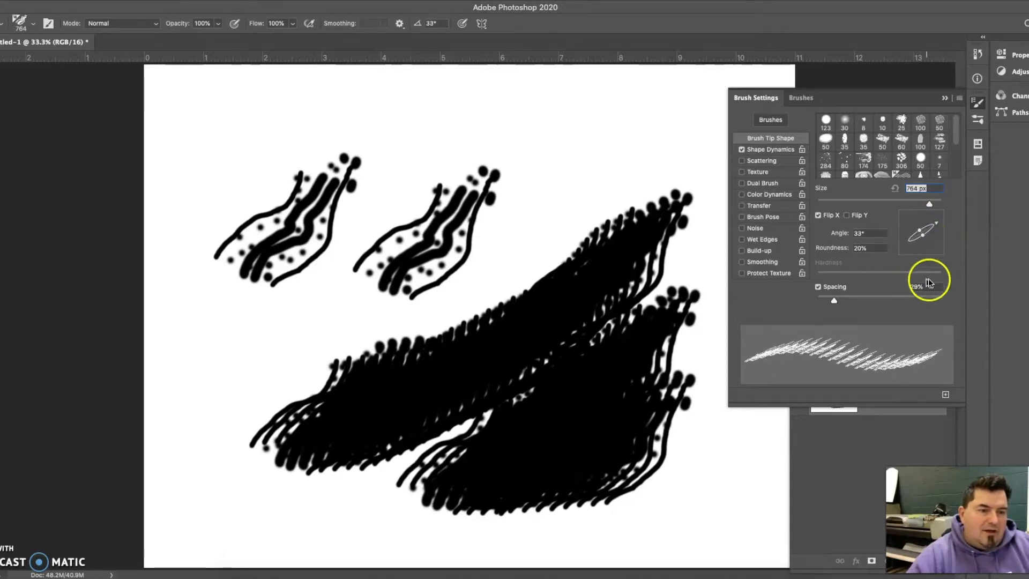
# - Set the custom brush's spacing to 15% and enable Texture, Dual Brush, Wet Edges and Build-up
pyautogui.moveTo(835, 300); pyautogui.dragTo(827, 301)
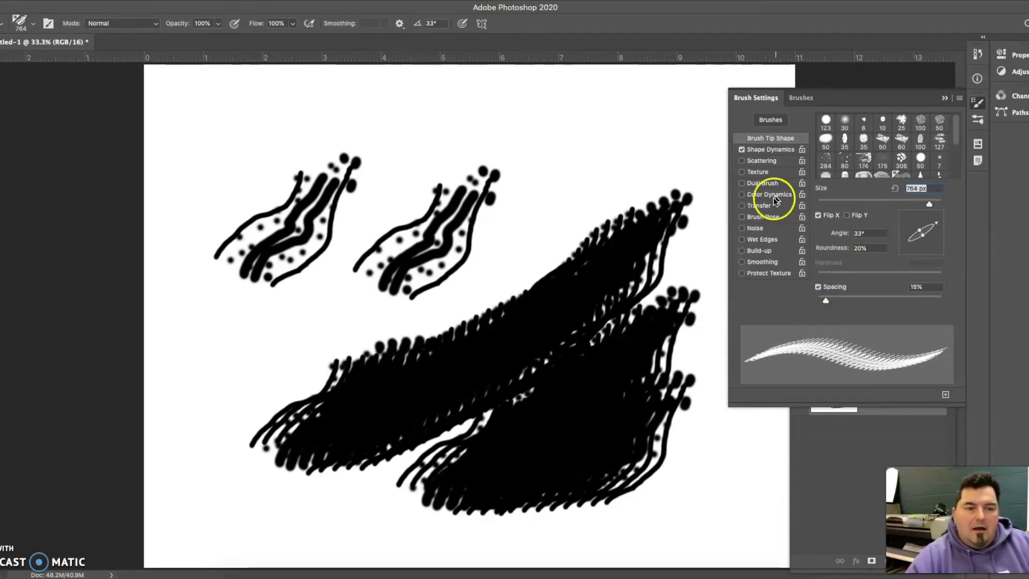
pyautogui.click(746, 172)
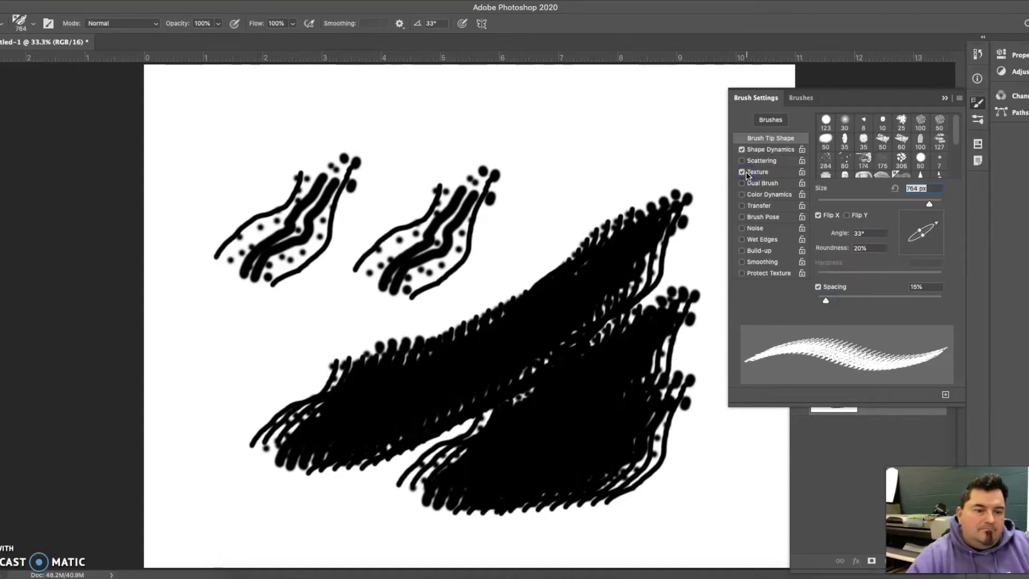
pyautogui.click(744, 184)
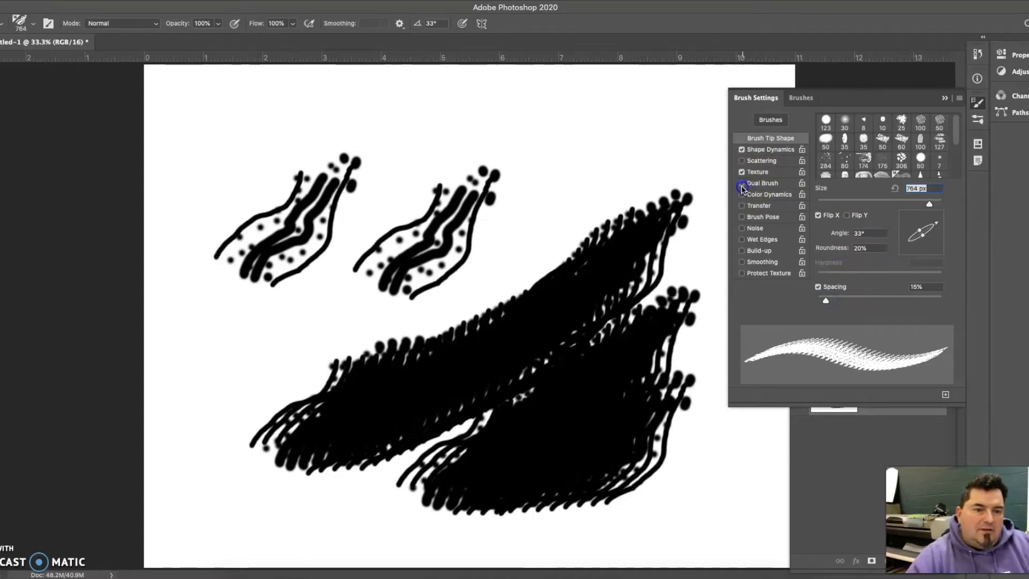
pyautogui.click(758, 240)
pyautogui.click(748, 251)
# - Paint test strokes with the adjusted brush across the upper canvas and over the second stamped mark
pyautogui.moveTo(466, 118)
pyautogui.mouseDown()
pyautogui.moveTo(640, 189)
pyautogui.moveTo(536, 115)
pyautogui.moveTo(590, 169)
pyautogui.moveTo(477, 197)
pyautogui.moveTo(473, 210)
pyautogui.moveTo(445, 165)
pyautogui.moveTo(381, 144)
pyautogui.moveTo(504, 198)
pyautogui.moveTo(428, 127)
pyautogui.moveTo(433, 171)
pyautogui.moveTo(423, 152)
pyautogui.moveTo(423, 180)
pyautogui.moveTo(400, 161)
pyautogui.moveTo(371, 171)
pyautogui.mouseUp()
pyautogui.moveTo(450, 255)
pyautogui.mouseDown()
pyautogui.moveTo(402, 230)
pyautogui.moveTo(459, 315)
pyautogui.moveTo(411, 296)
pyautogui.mouseUp()
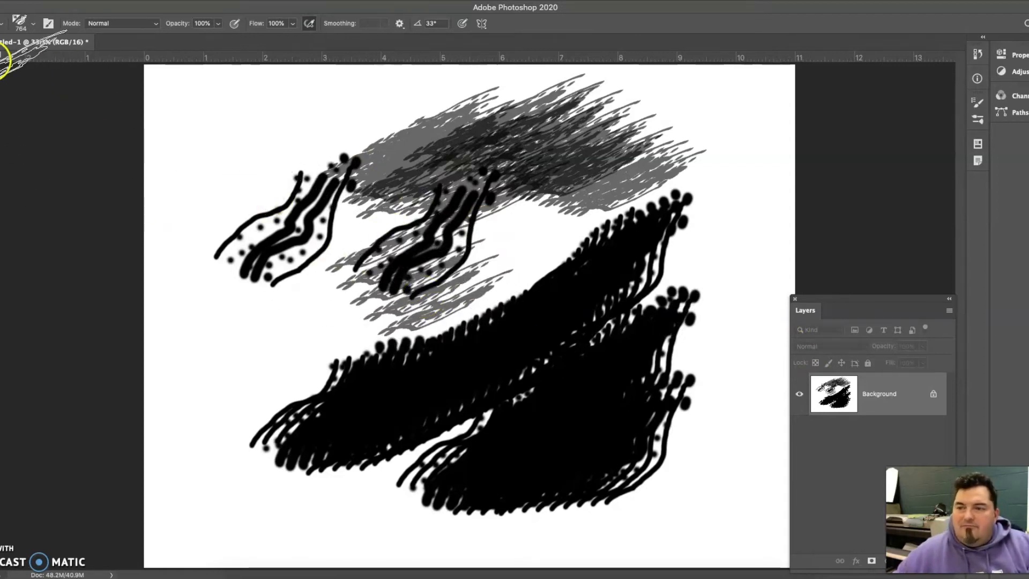
# - Convert the locked Background layer into a normal layer
pyautogui.click(1, 69)
pyautogui.press('v')
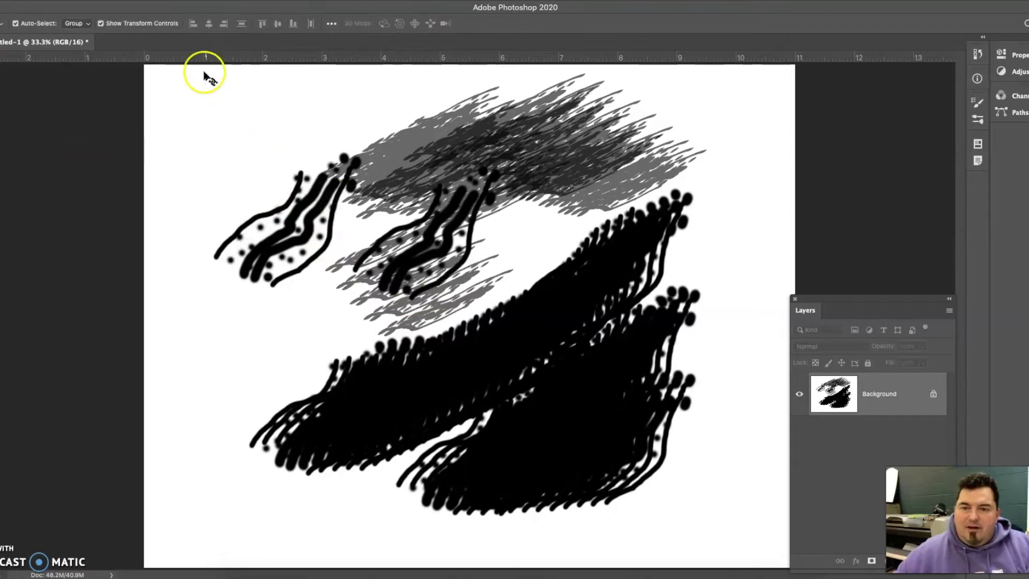
pyautogui.moveTo(181, 86); pyautogui.dragTo(704, 532)
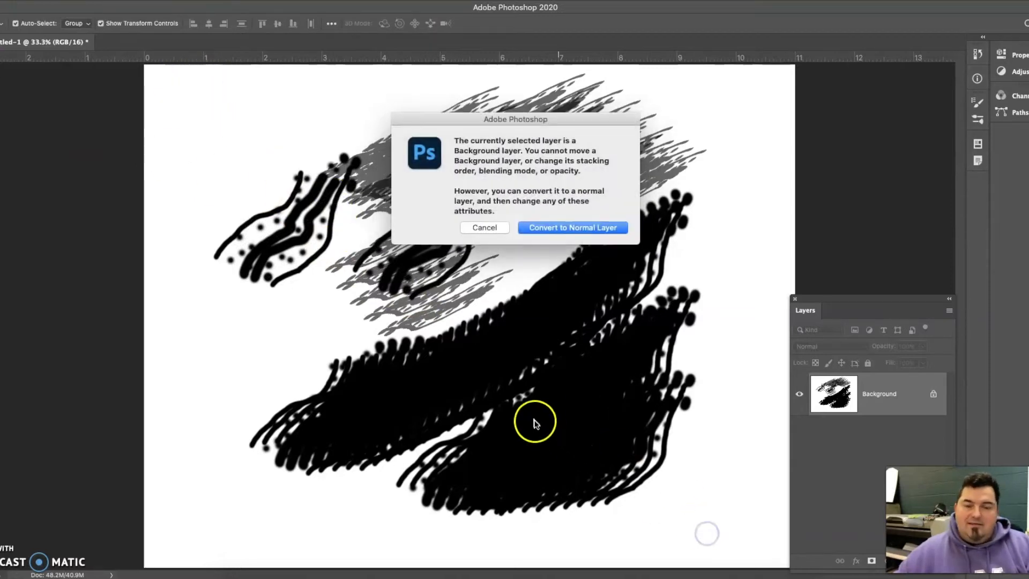
pyautogui.click(600, 228)
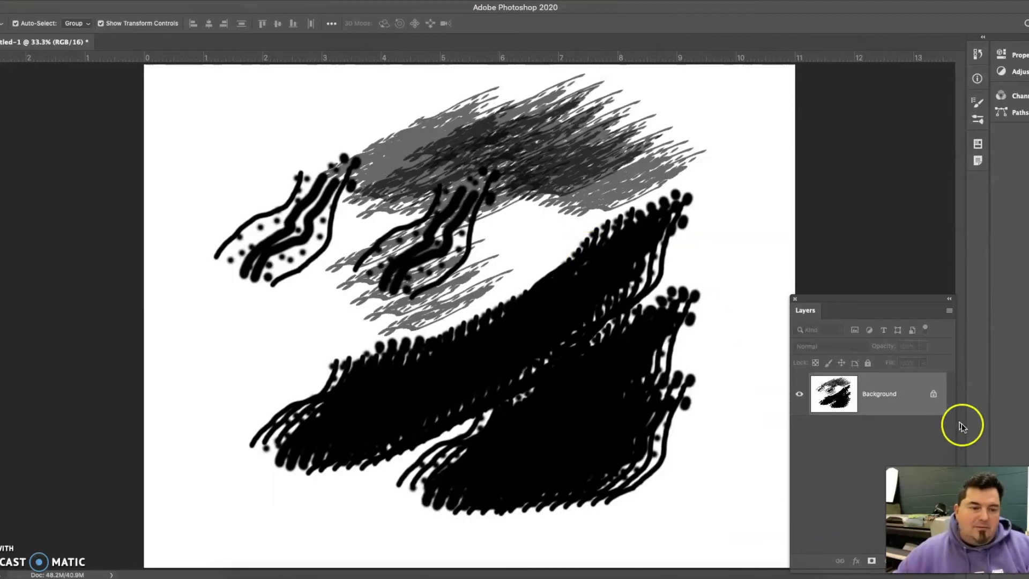
pyautogui.click(933, 393)
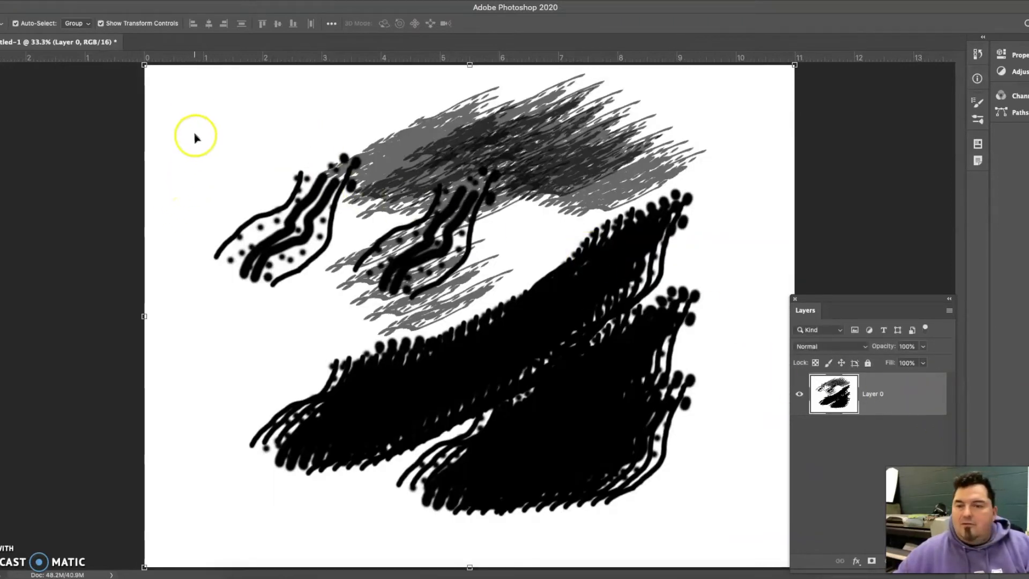
# - Draw a rectangular marquee selection around most of the artwork and delete its contents
pyautogui.press('m')
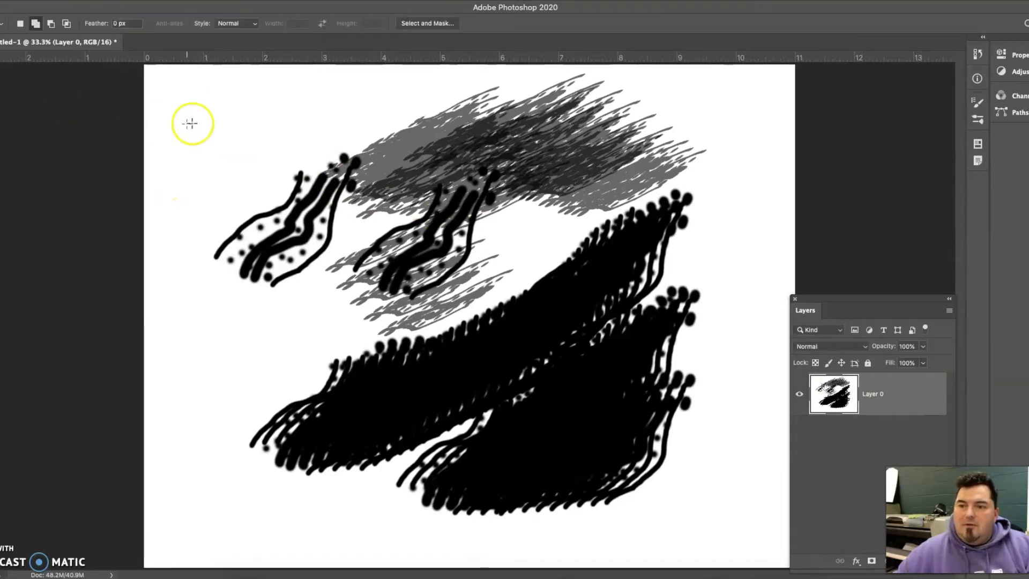
pyautogui.moveTo(213, 106); pyautogui.dragTo(743, 542)
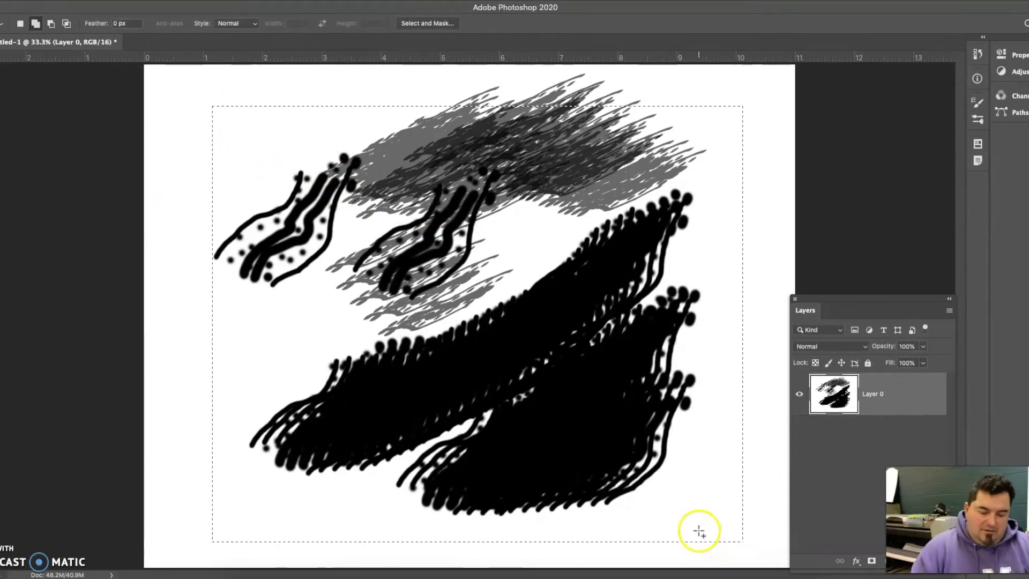
pyautogui.press('Delete')
# - Undo the deletion, layer conversion and all painted marks until the canvas is blank
pyautogui.press('super+z')
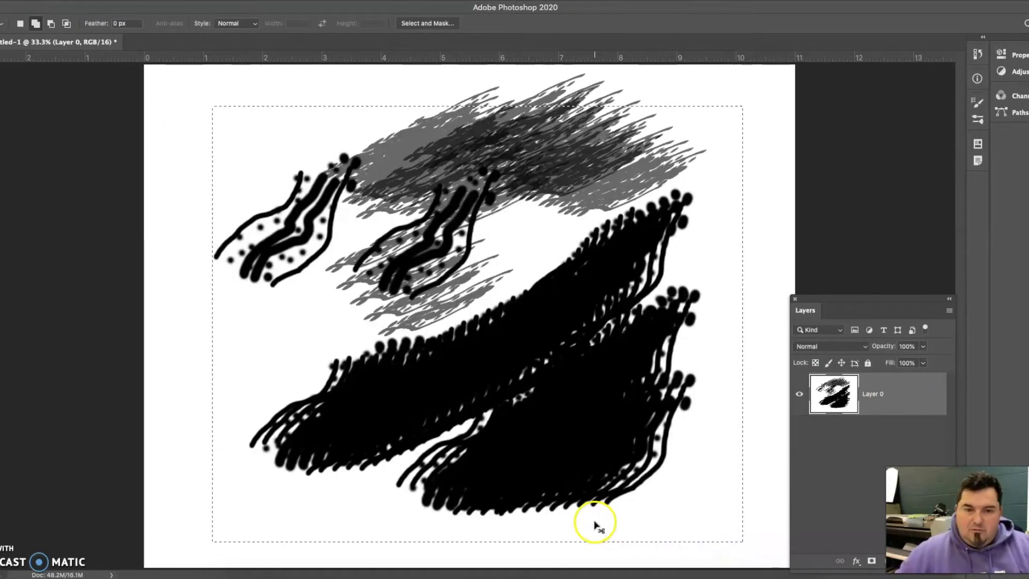
pyautogui.press('super+z')
pyautogui.press('super+z')
pyautogui.press('super+z')
pyautogui.press('super+z')
pyautogui.press('super+z')
pyautogui.press('super+z')
pyautogui.press('super+z')
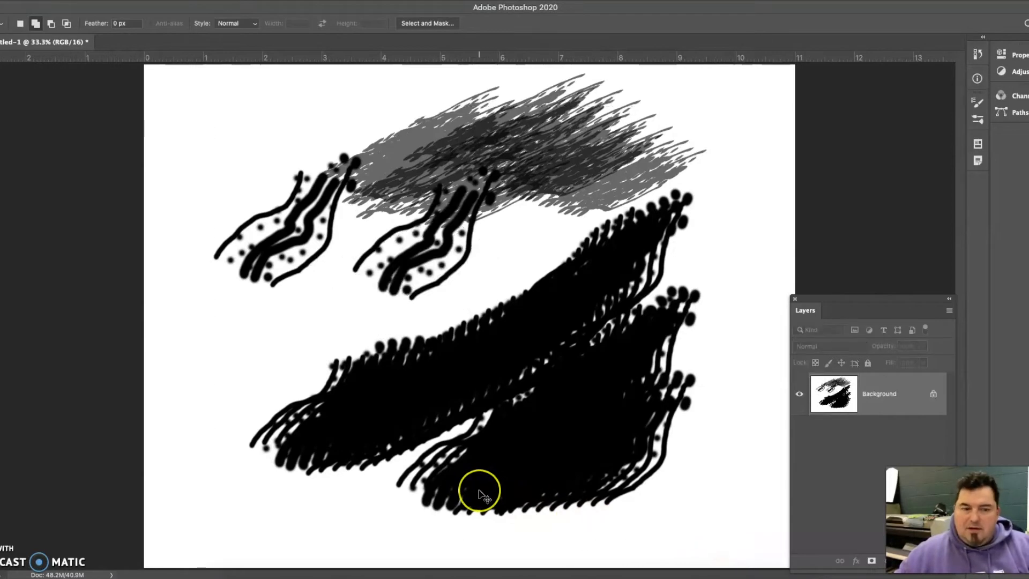
pyautogui.press('super+z')
pyautogui.press('super+z')
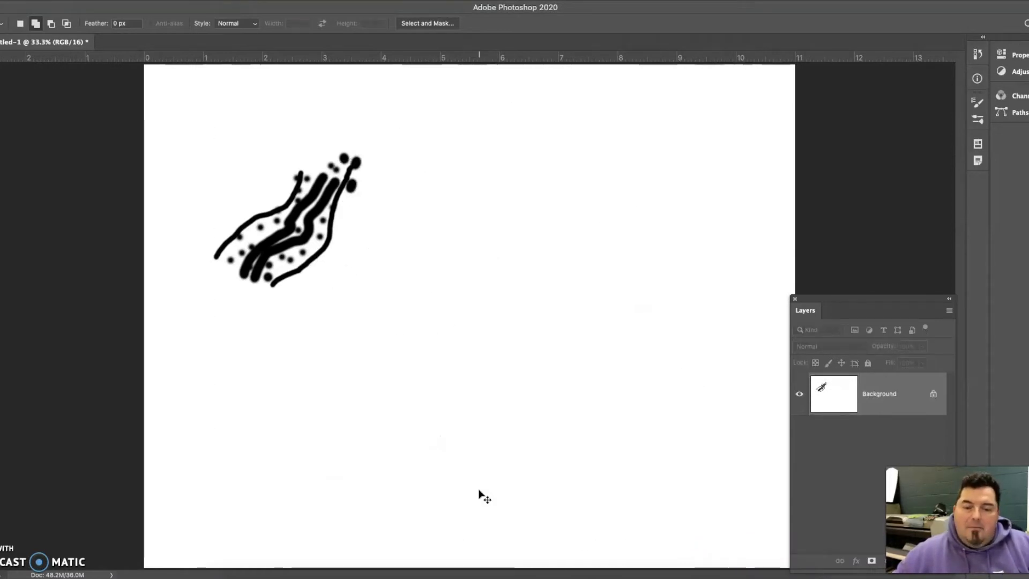
pyautogui.press('super+z')
pyautogui.press('super+z')
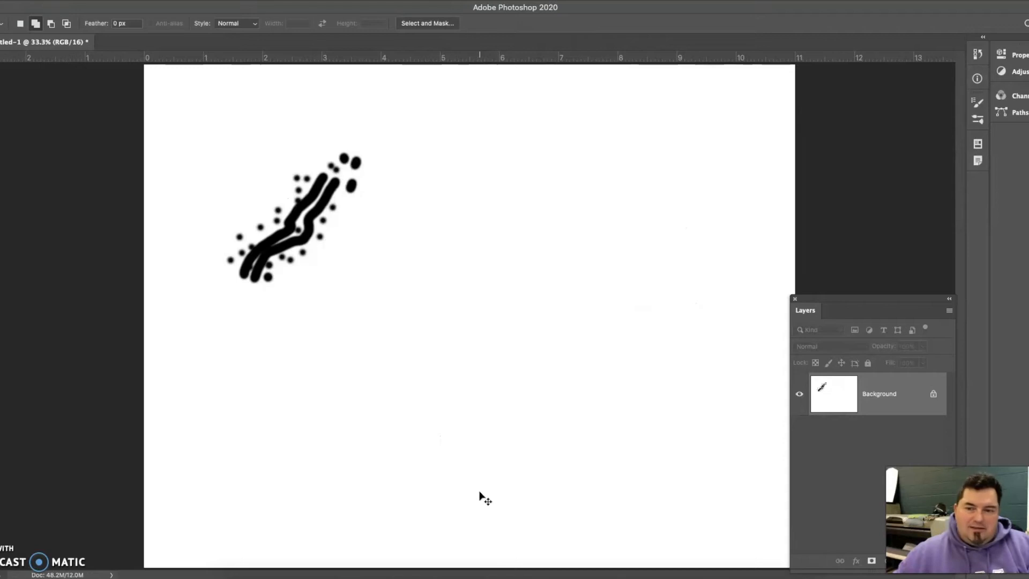
pyautogui.press('super+z')
pyautogui.press('super+z')
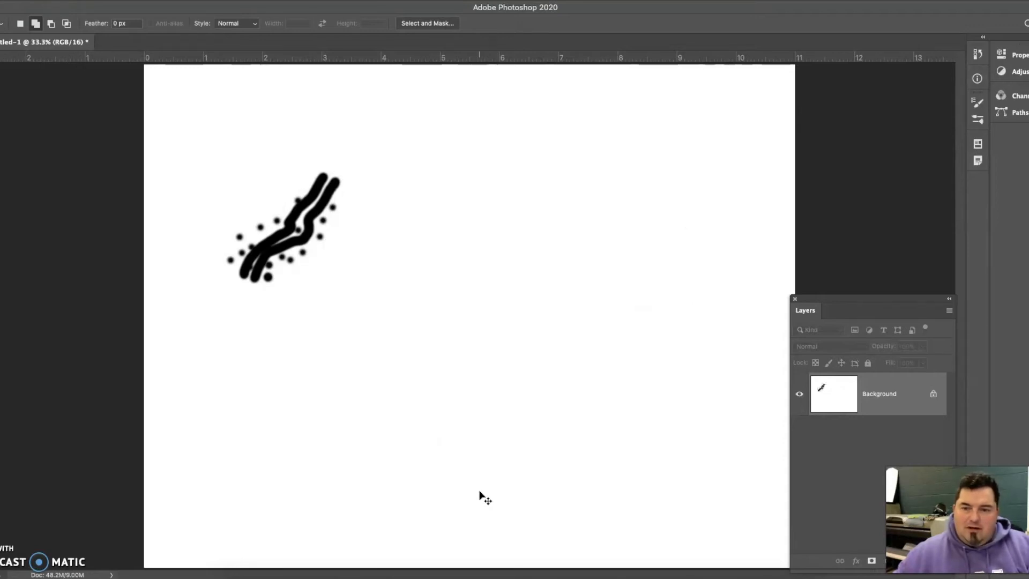
pyautogui.press('super+z')
pyautogui.press('super+z')
pyautogui.press('super+z')
pyautogui.press('super+z')
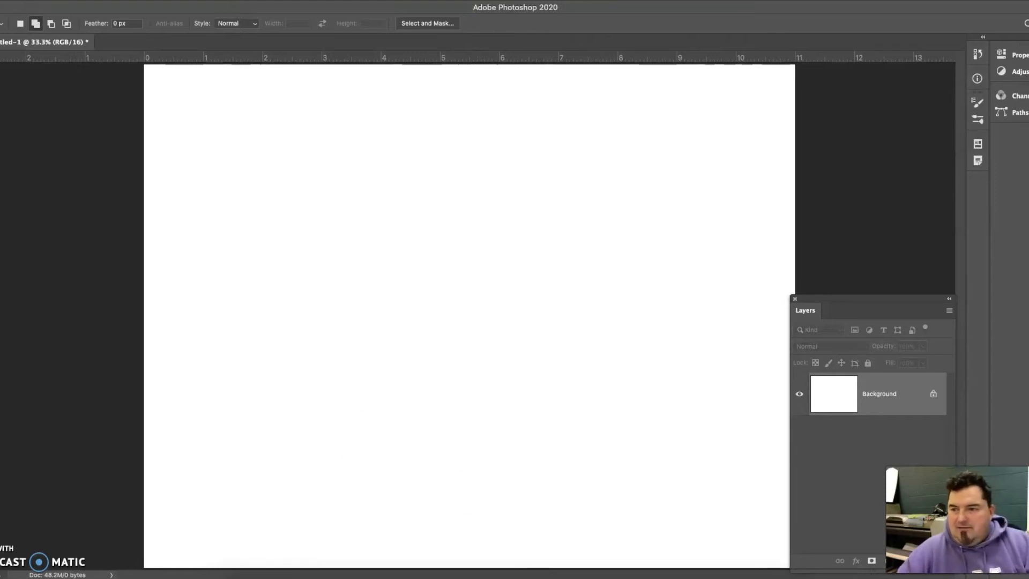
# - Browse the brush presets and pick a 50 px smudging preset with 90% strength from the Media Brushes
pyautogui.press('b')
pyautogui.click(21, 22)
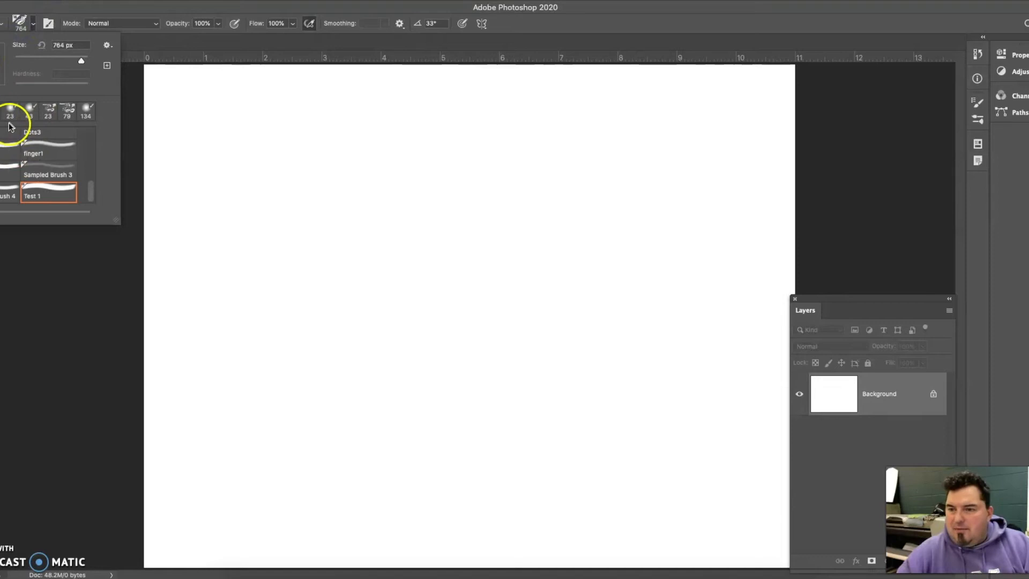
pyautogui.scroll(10, 27, 175)
pyautogui.scroll(-10, 29, 177)
pyautogui.scroll(10, 30, 177)
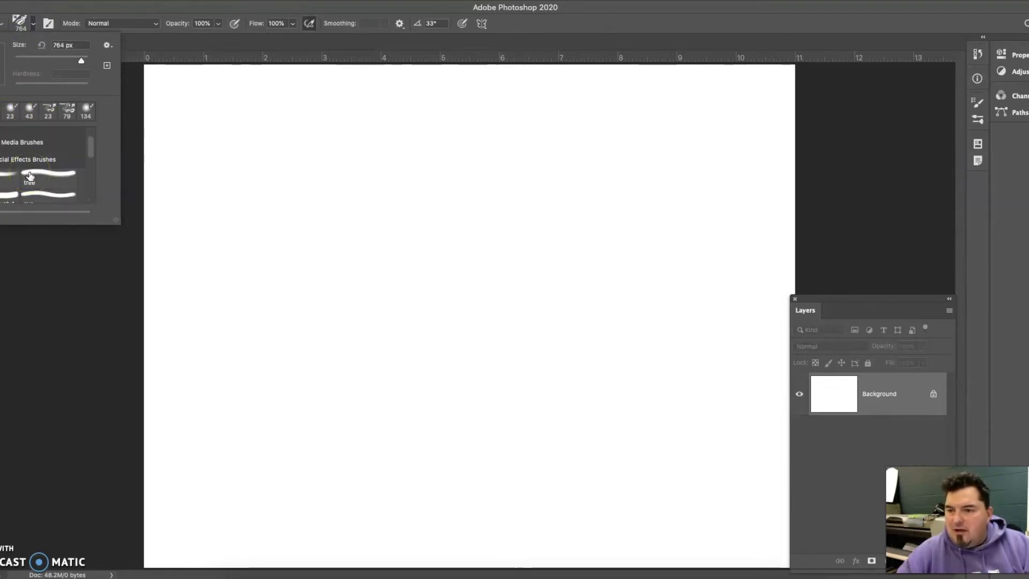
pyautogui.scroll(2, 30, 177)
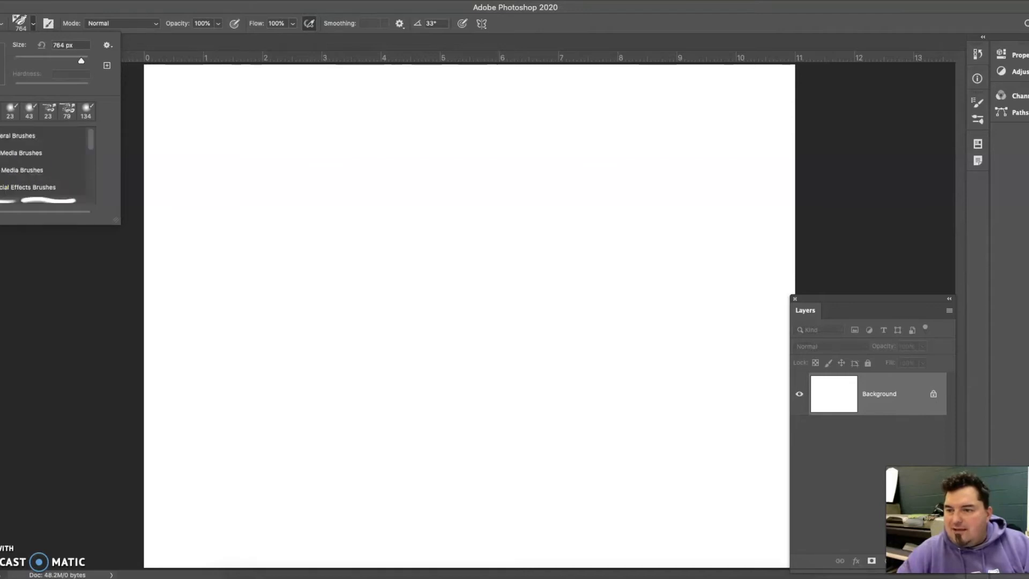
pyautogui.click(0, 170)
pyautogui.scroll(-4, 3, 188)
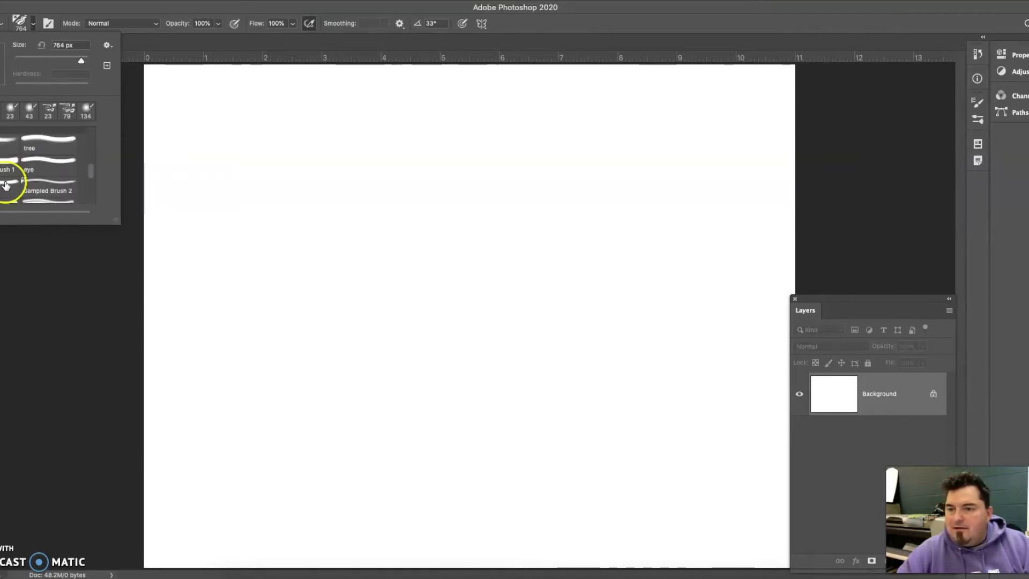
pyautogui.click(2, 160)
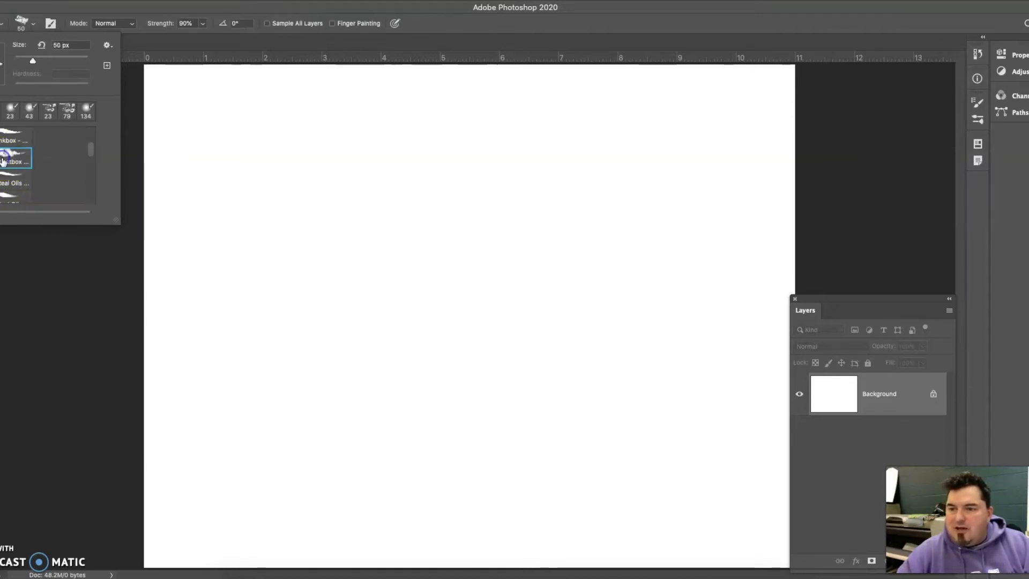
pyautogui.click(292, 178)
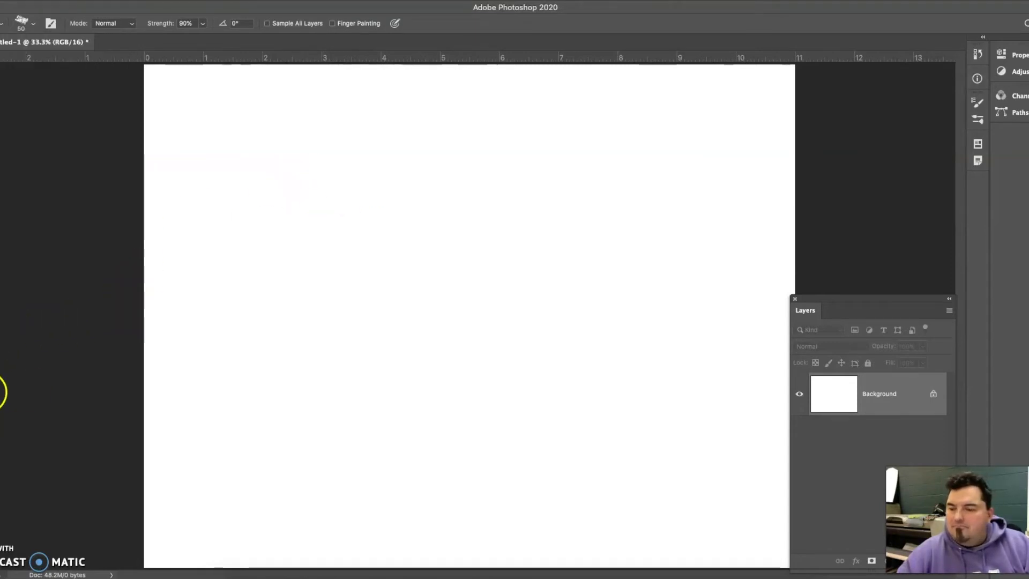
# - Convert the Background layer into a normal layer and choose the 10 px Drawing brush preset from the Media Brushes
pyautogui.click(933, 392)
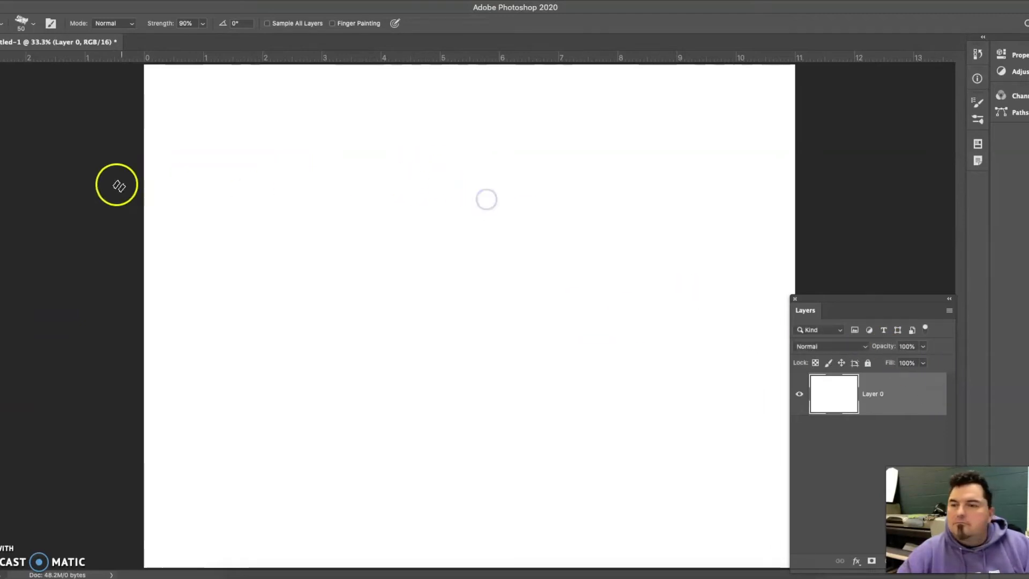
pyautogui.click(22, 23)
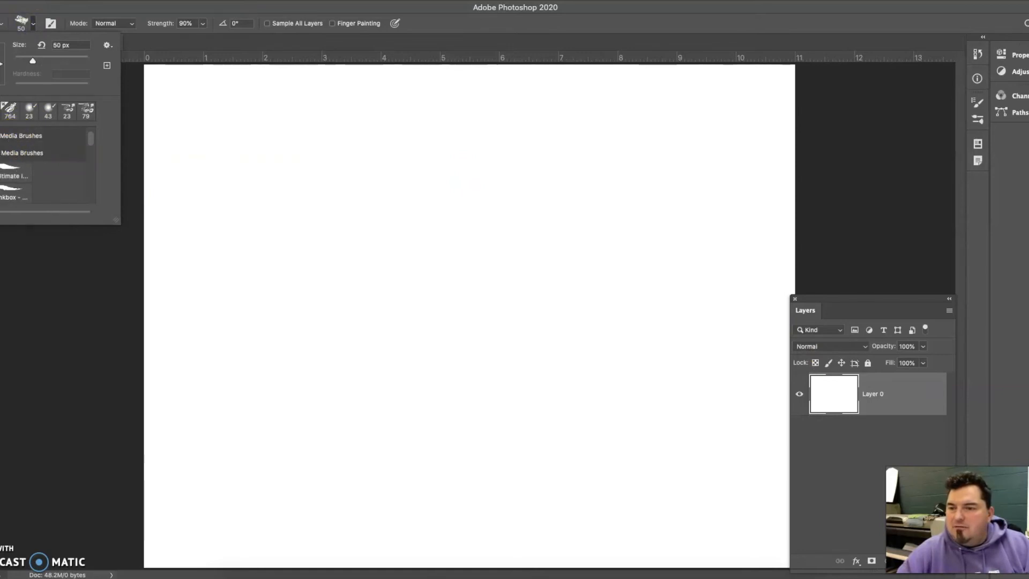
pyautogui.click(21, 153)
pyautogui.click(17, 171)
pyautogui.click(265, 175)
pyautogui.moveTo(265, 174); pyautogui.dragTo(346, 199)
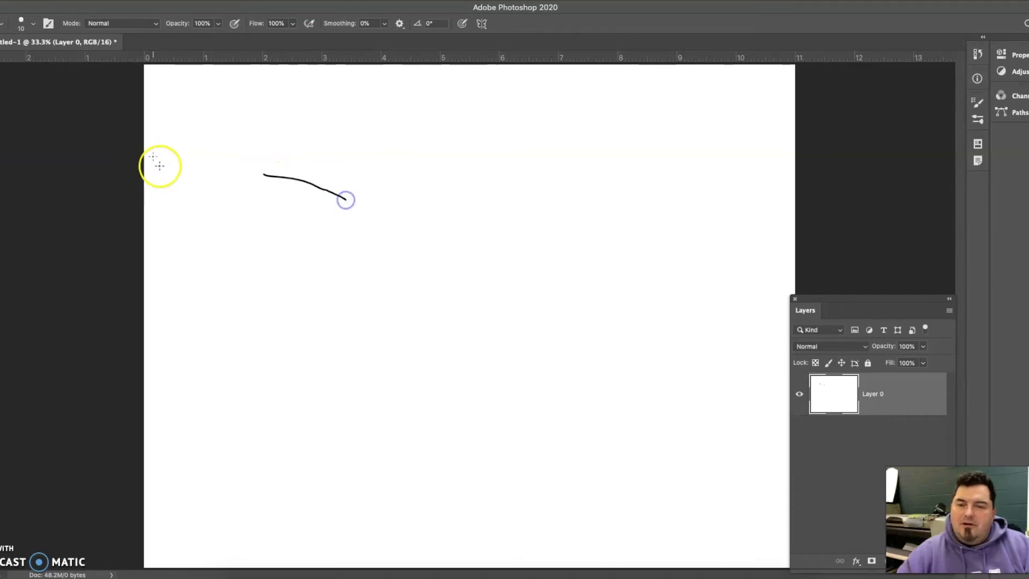
pyautogui.press('super+z')
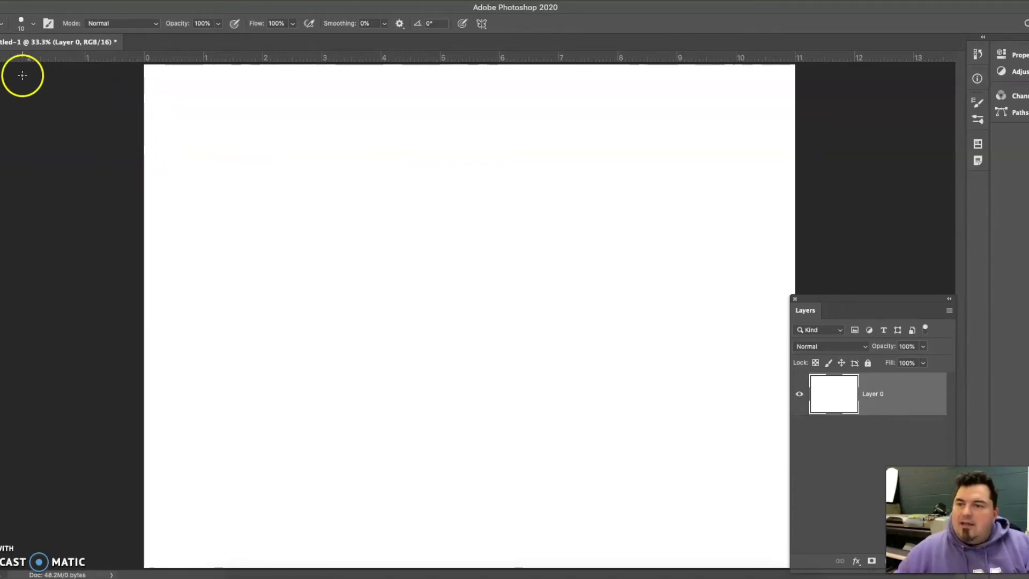
# - Set the brush size to 140 px and paint a solid, uneven black horizontal block in the upper canvas
pyautogui.click(20, 23)
pyautogui.moveTo(32, 55)
pyautogui.mouseDown()
pyautogui.moveTo(70, 59)
pyautogui.moveTo(59, 59)
pyautogui.mouseUp()
pyautogui.moveTo(280, 181); pyautogui.dragTo(521, 178)
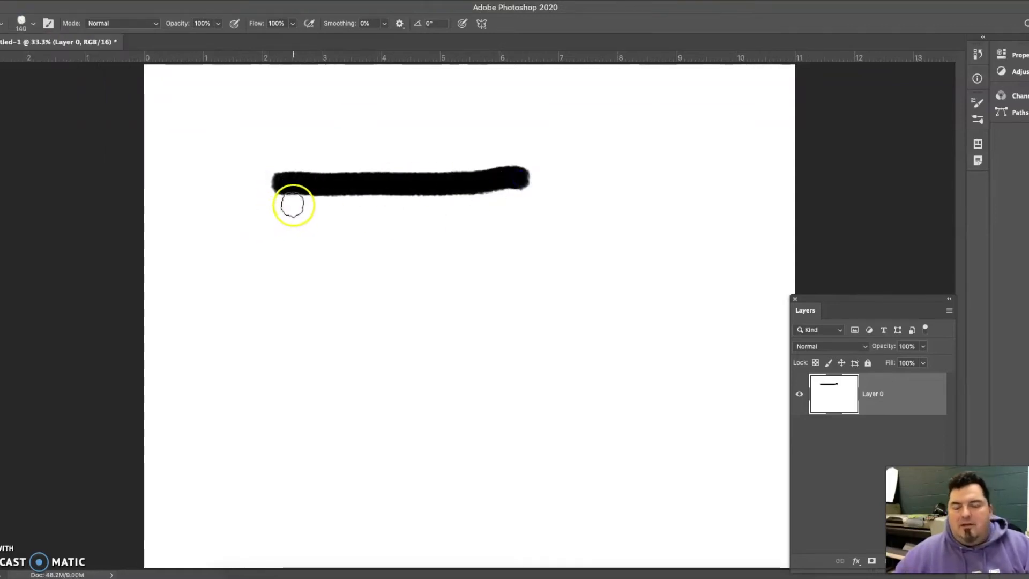
pyautogui.moveTo(289, 214)
pyautogui.mouseDown()
pyautogui.moveTo(430, 224)
pyautogui.moveTo(518, 204)
pyautogui.moveTo(491, 201)
pyautogui.moveTo(507, 185)
pyautogui.moveTo(478, 200)
pyautogui.moveTo(463, 185)
pyautogui.moveTo(452, 207)
pyautogui.moveTo(256, 189)
pyautogui.moveTo(294, 174)
pyautogui.moveTo(426, 180)
pyautogui.moveTo(521, 173)
pyautogui.mouseUp()
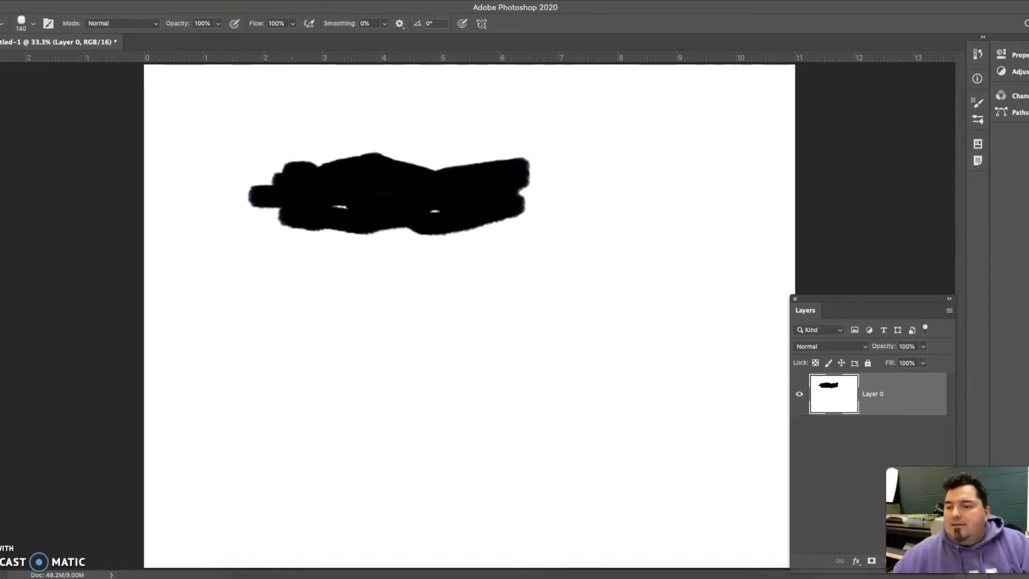
# - Reduce the brush size to 55 px and add one small dab on the black block's upper edge
pyautogui.click(33, 23)
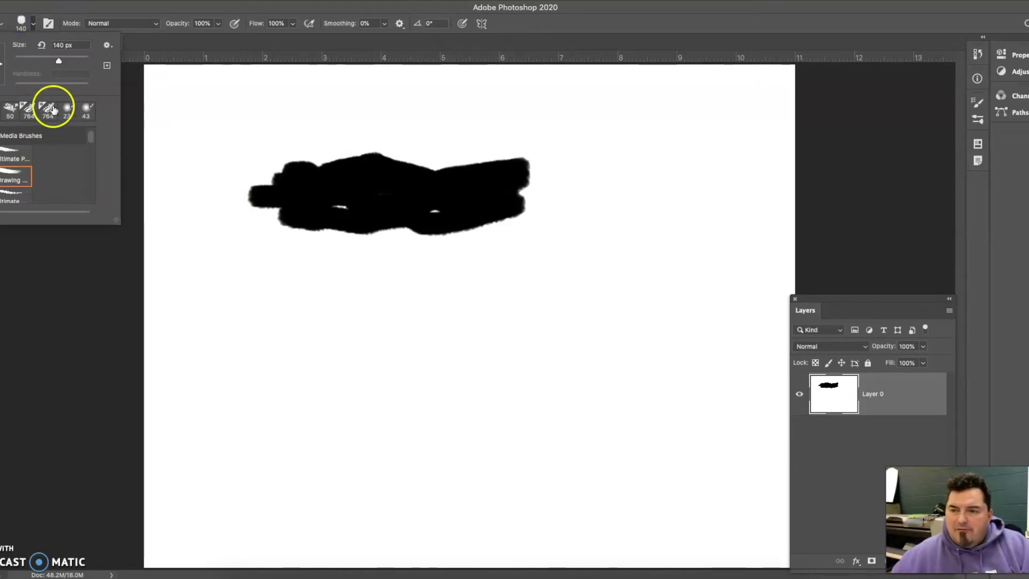
pyautogui.click(34, 60)
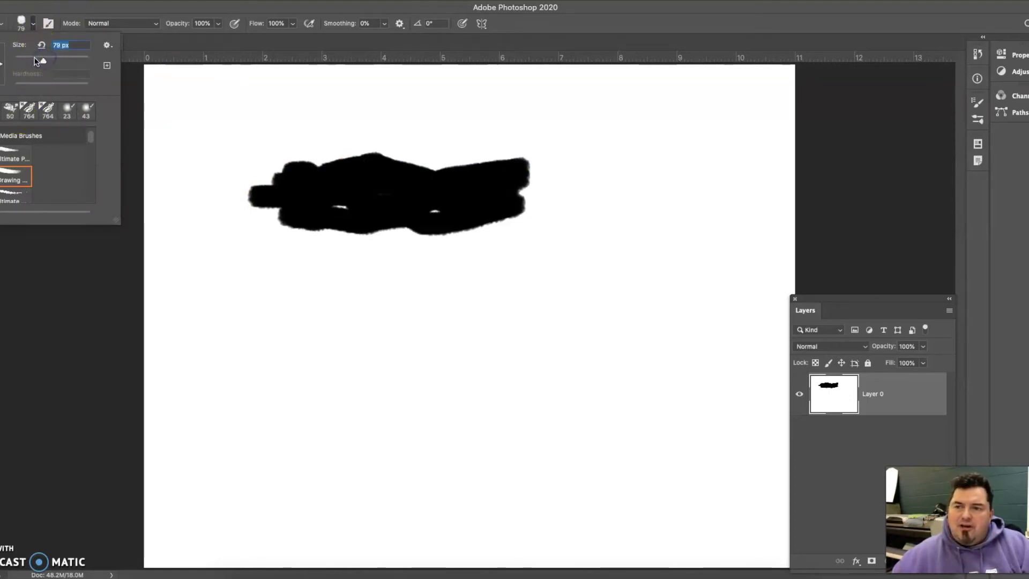
pyautogui.click(319, 163)
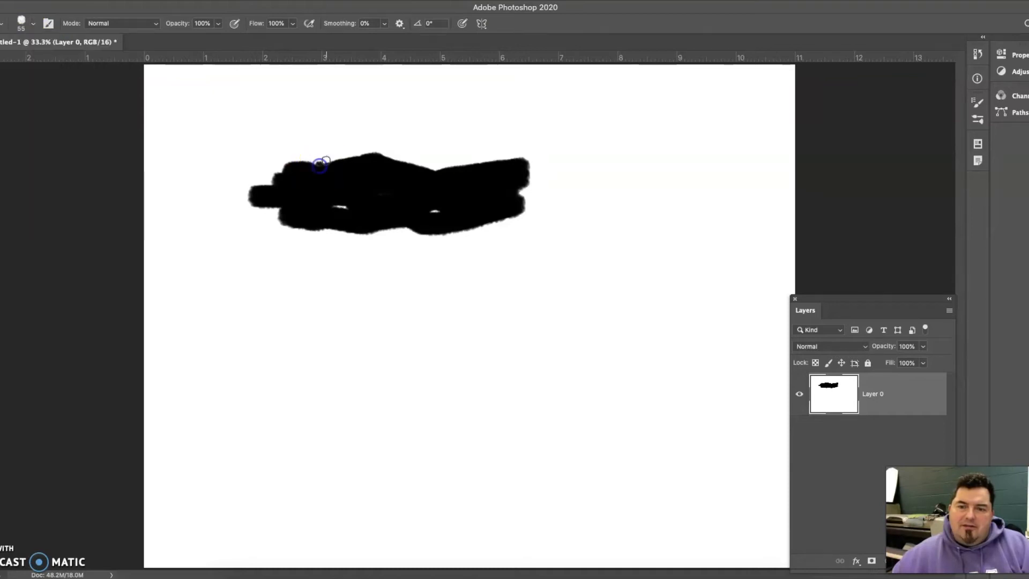
# - Set the brush size to 87 px and its opacity to 47%
pyautogui.click(21, 23)
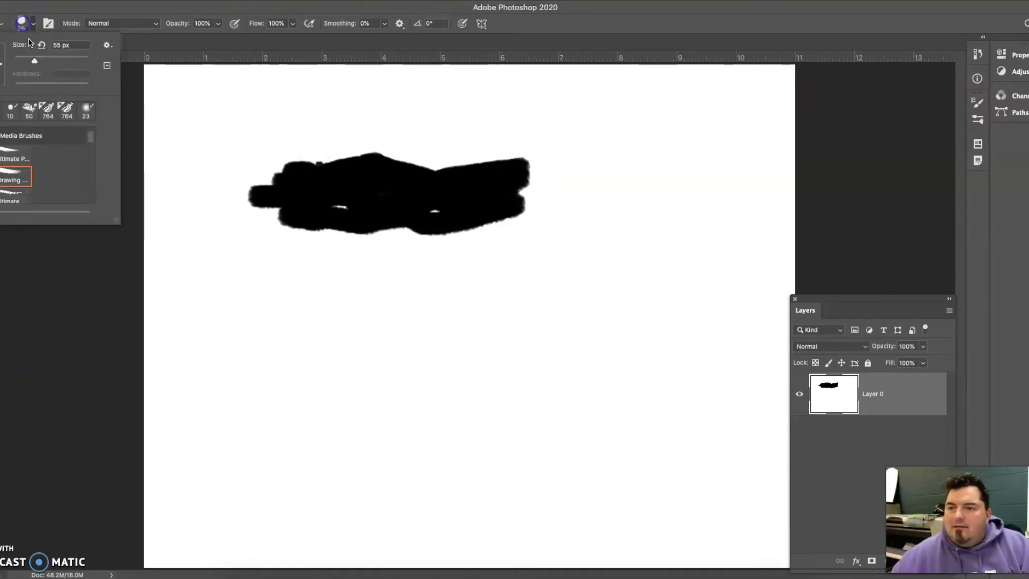
pyautogui.moveTo(53, 58); pyautogui.dragTo(46, 60)
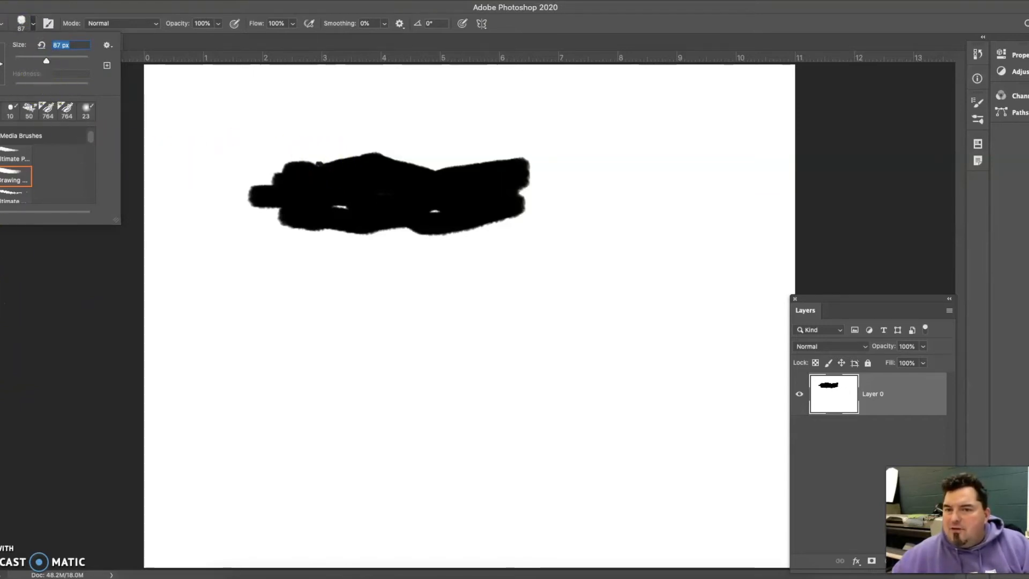
pyautogui.click(218, 23)
pyautogui.click(217, 24)
pyautogui.moveTo(190, 38); pyautogui.dragTo(189, 38)
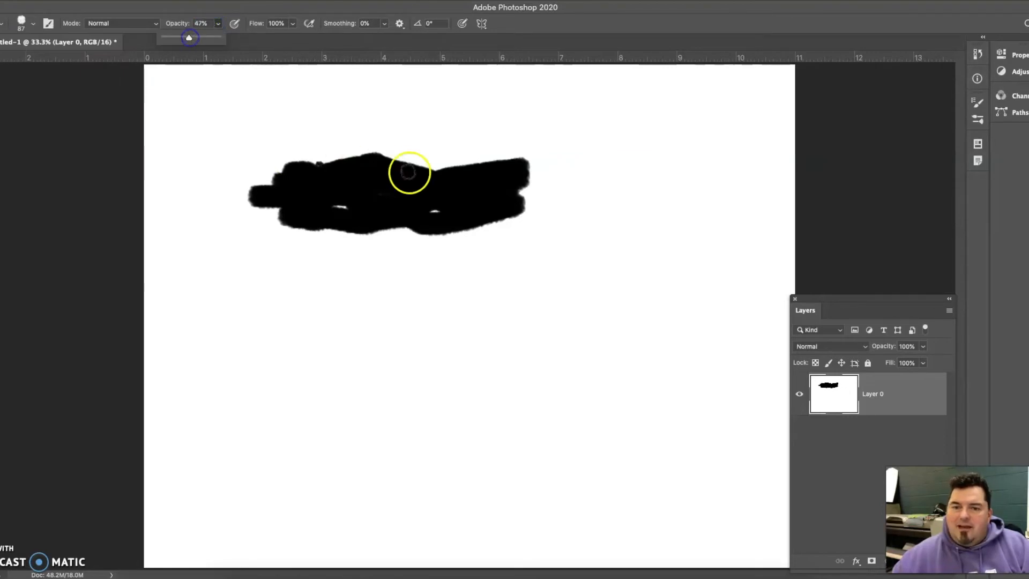
# - Dab a row of separate semi-transparent marks along the black block's upper edge
pyautogui.click(349, 158)
pyautogui.click(329, 162)
pyautogui.click(360, 159)
pyautogui.click(390, 155)
pyautogui.click(409, 157)
pyautogui.click(441, 161)
pyautogui.click(456, 160)
pyautogui.click(469, 160)
pyautogui.click(503, 159)
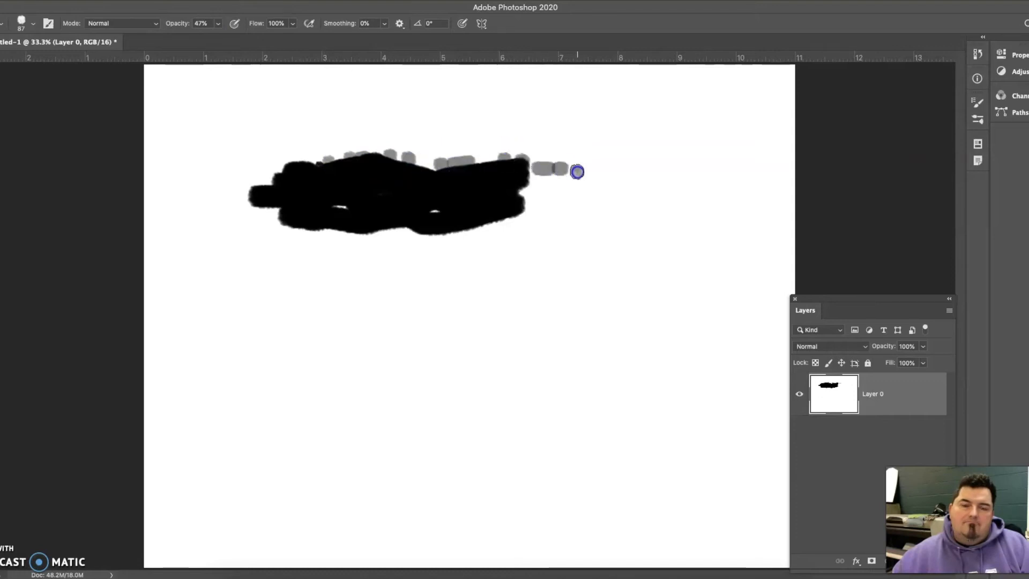
# - Dab overlapping semi-transparent marks into a tapering tail extending from the black block's right end
pyautogui.click(641, 175)
pyautogui.click(652, 182)
pyautogui.click(632, 185)
pyautogui.click(624, 187)
pyautogui.click(611, 187)
pyautogui.click(606, 186)
pyautogui.click(591, 183)
pyautogui.click(574, 187)
pyautogui.click(565, 189)
pyautogui.moveTo(552, 191); pyautogui.dragTo(548, 197)
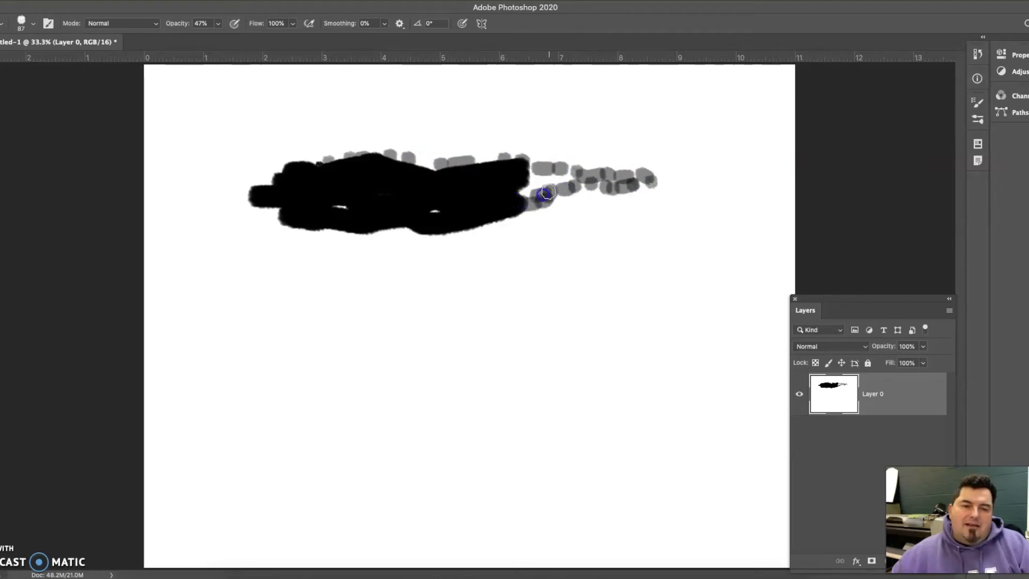
pyautogui.click(549, 182)
pyautogui.click(596, 177)
pyautogui.click(573, 183)
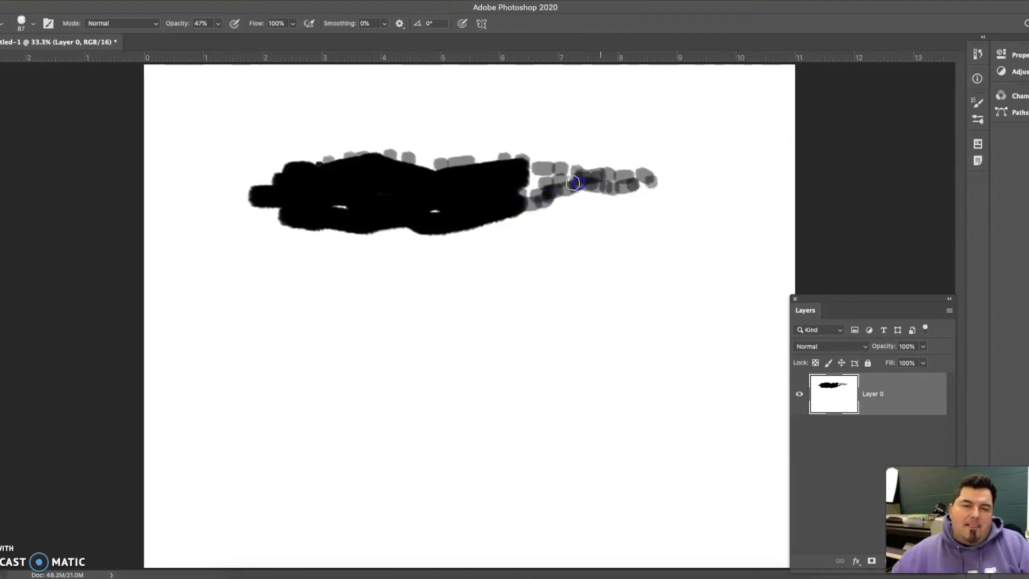
pyautogui.moveTo(544, 180); pyautogui.dragTo(533, 187)
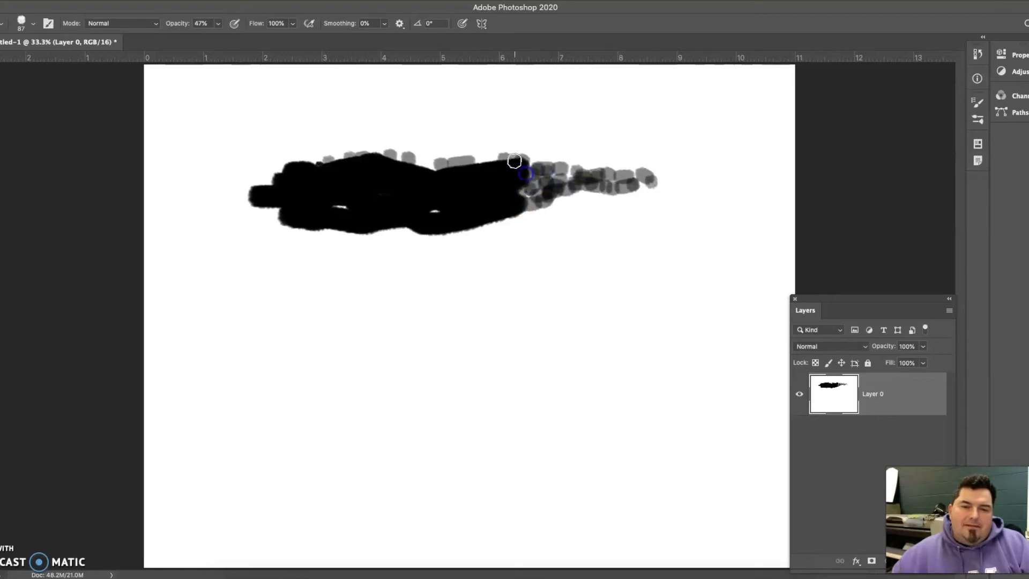
# - Add semi-transparent dabs along the block's upper and lower edges and build a tapering tail off its left end
pyautogui.moveTo(482, 159); pyautogui.dragTo(469, 161)
pyautogui.click(419, 163)
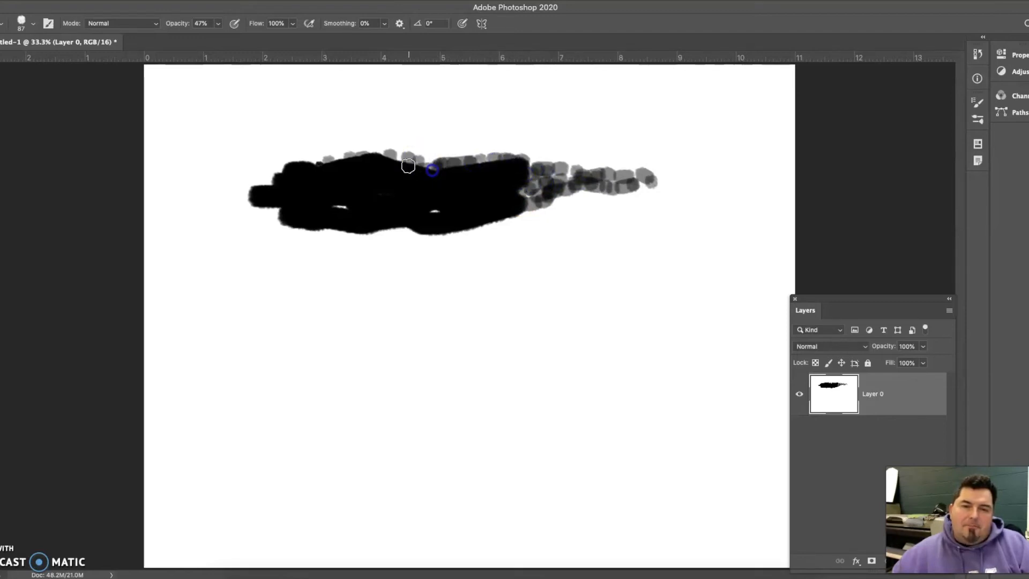
pyautogui.moveTo(259, 217)
pyautogui.mouseDown()
pyautogui.moveTo(191, 238)
pyautogui.moveTo(275, 213)
pyautogui.moveTo(191, 221)
pyautogui.mouseUp()
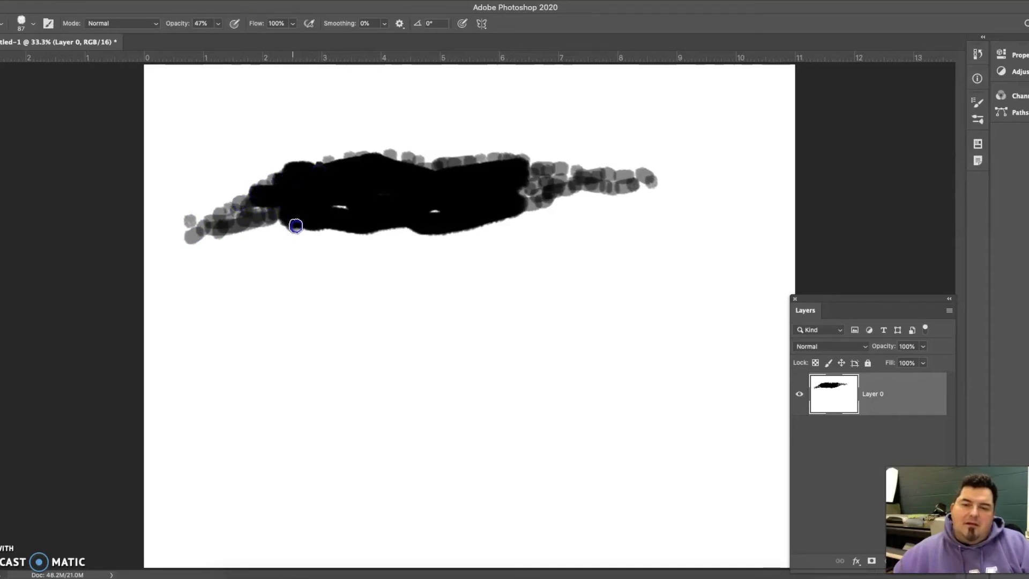
pyautogui.moveTo(479, 233)
pyautogui.mouseDown()
pyautogui.moveTo(540, 210)
pyautogui.moveTo(417, 231)
pyautogui.mouseUp()
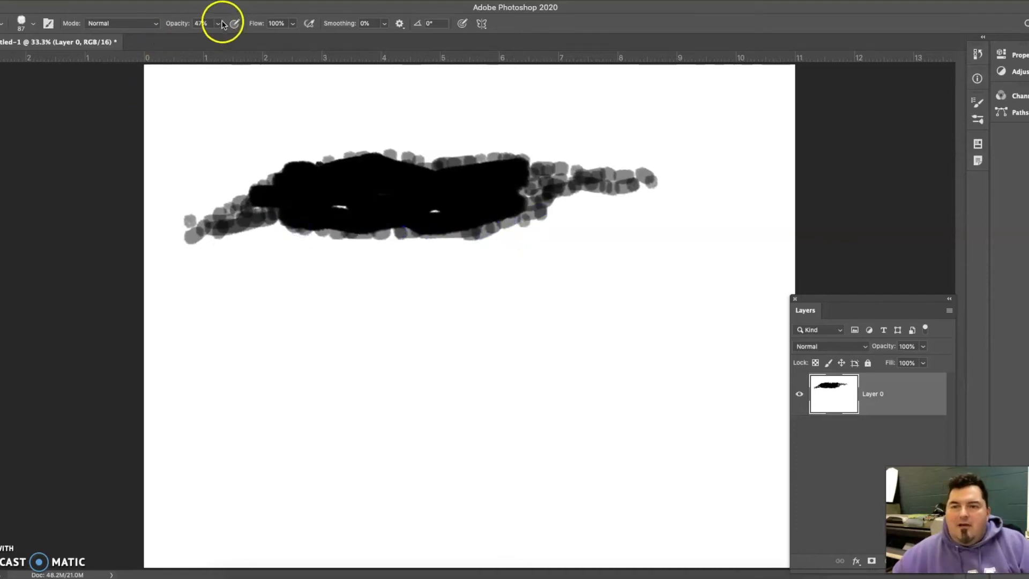
# - Lower the brush opacity to 11% and paint faint marks around the shape's outer edges and tails
pyautogui.moveTo(210, 33); pyautogui.dragTo(198, 36)
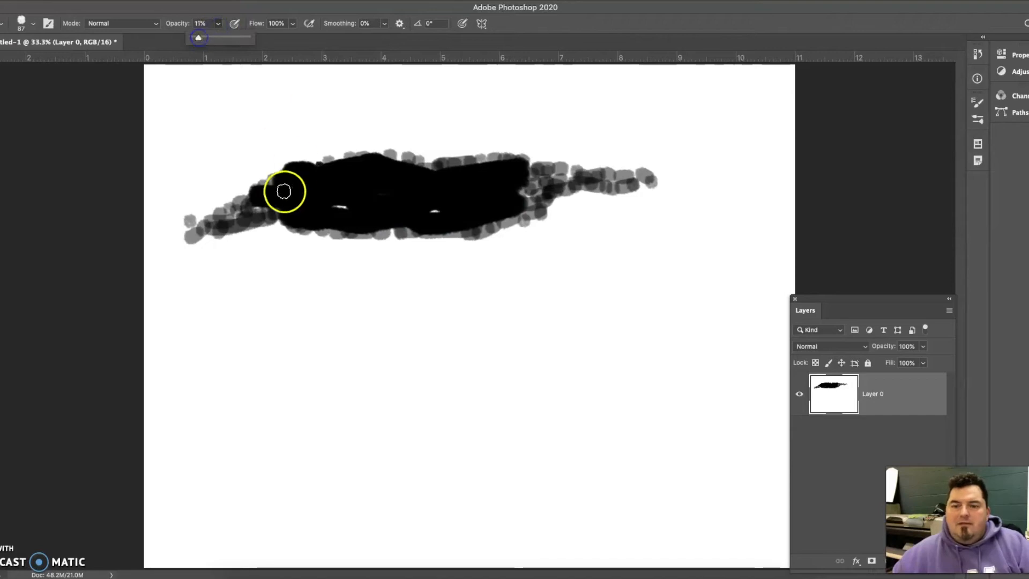
pyautogui.moveTo(231, 234)
pyautogui.mouseDown()
pyautogui.moveTo(179, 244)
pyautogui.moveTo(208, 213)
pyautogui.moveTo(301, 173)
pyautogui.mouseUp()
pyautogui.moveTo(660, 186)
pyautogui.mouseDown()
pyautogui.moveTo(645, 179)
pyautogui.moveTo(566, 193)
pyautogui.moveTo(510, 230)
pyautogui.moveTo(450, 236)
pyautogui.mouseUp()
pyautogui.moveTo(577, 166); pyautogui.dragTo(547, 161)
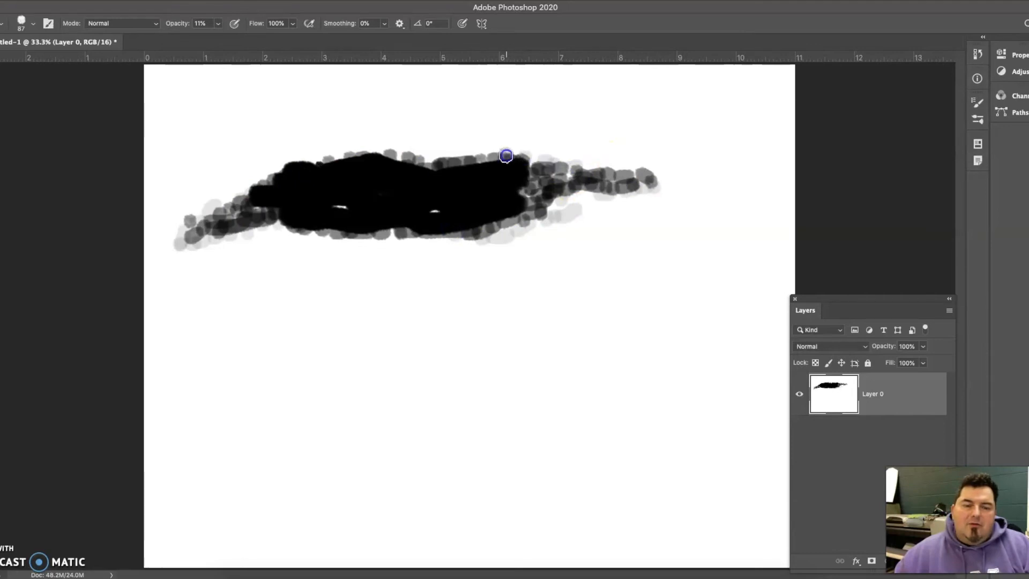
pyautogui.moveTo(380, 153); pyautogui.dragTo(445, 155)
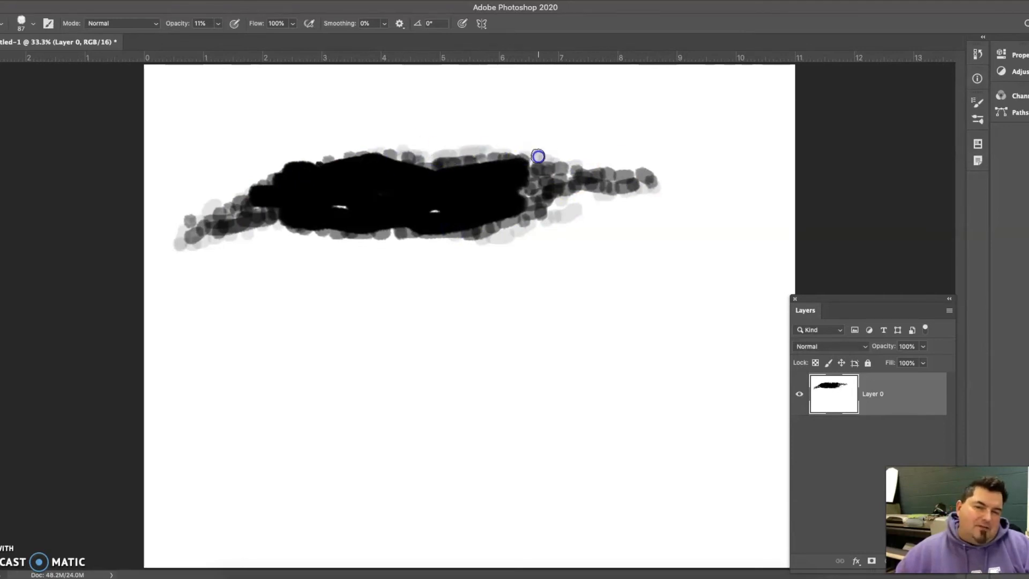
# - Draw a freehand Lasso selection around the whole painted shape
pyautogui.press('l')
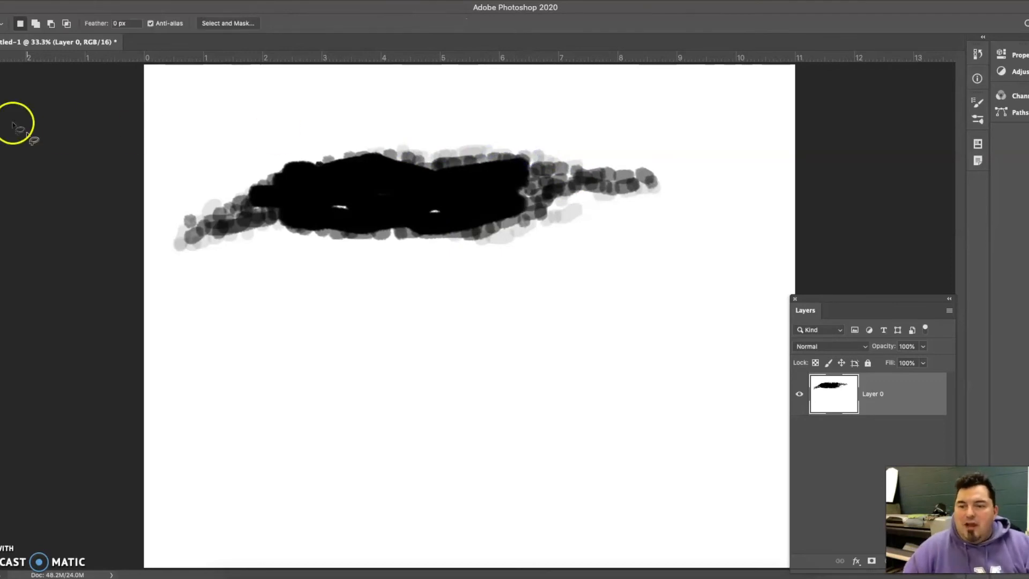
pyautogui.moveTo(173, 226)
pyautogui.mouseDown()
pyautogui.moveTo(283, 157)
pyautogui.moveTo(358, 140)
pyautogui.moveTo(455, 131)
pyautogui.moveTo(619, 145)
pyautogui.moveTo(675, 167)
pyautogui.mouseUp()
pyautogui.moveTo(561, 242)
pyautogui.mouseDown()
pyautogui.moveTo(458, 272)
pyautogui.moveTo(284, 276)
pyautogui.moveTo(180, 257)
pyautogui.moveTo(170, 236)
pyautogui.mouseUp()
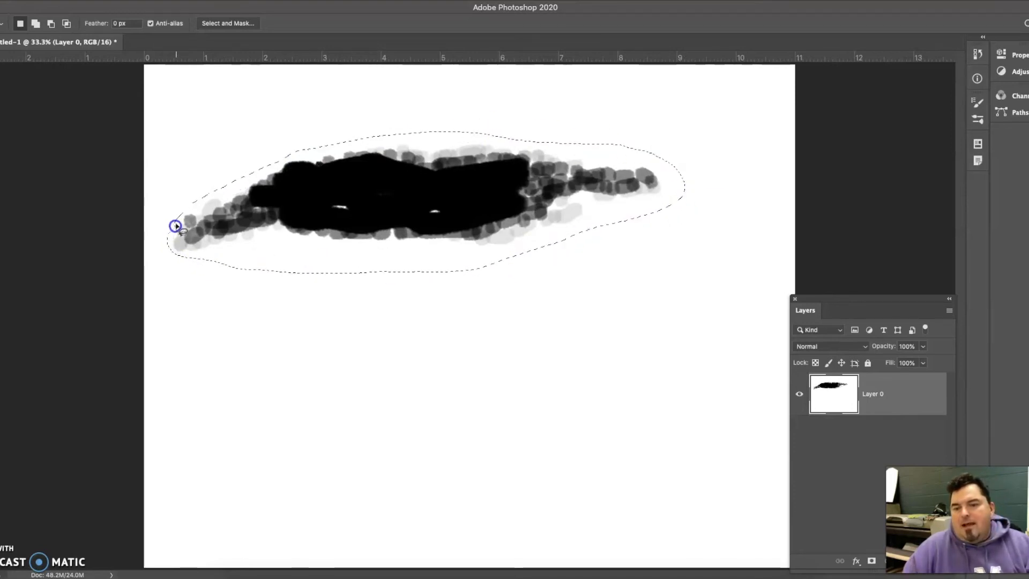
# - Define the selected shape as a brush preset named "Test 2"
pyautogui.click(66, 0)
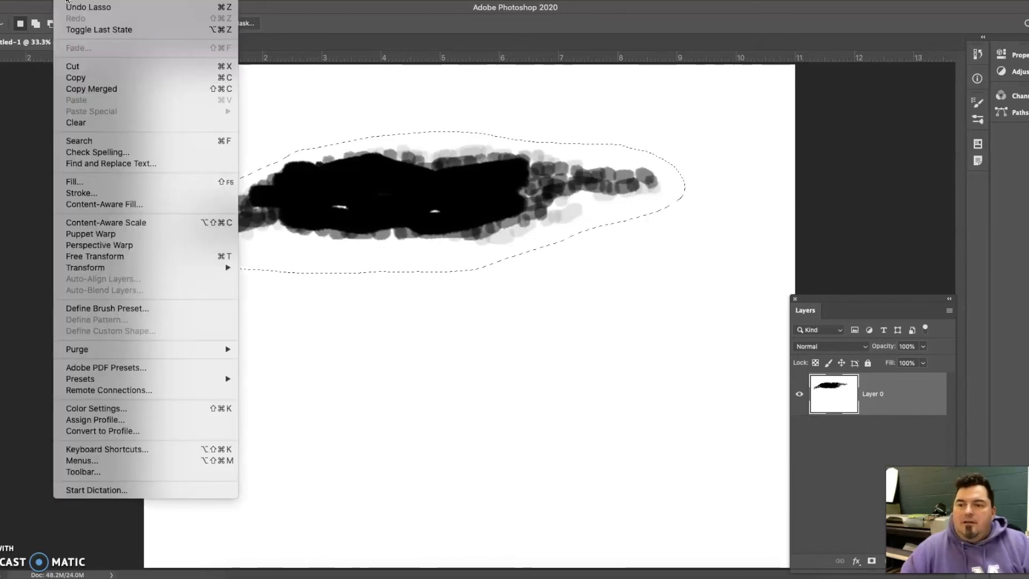
pyautogui.click(91, 310)
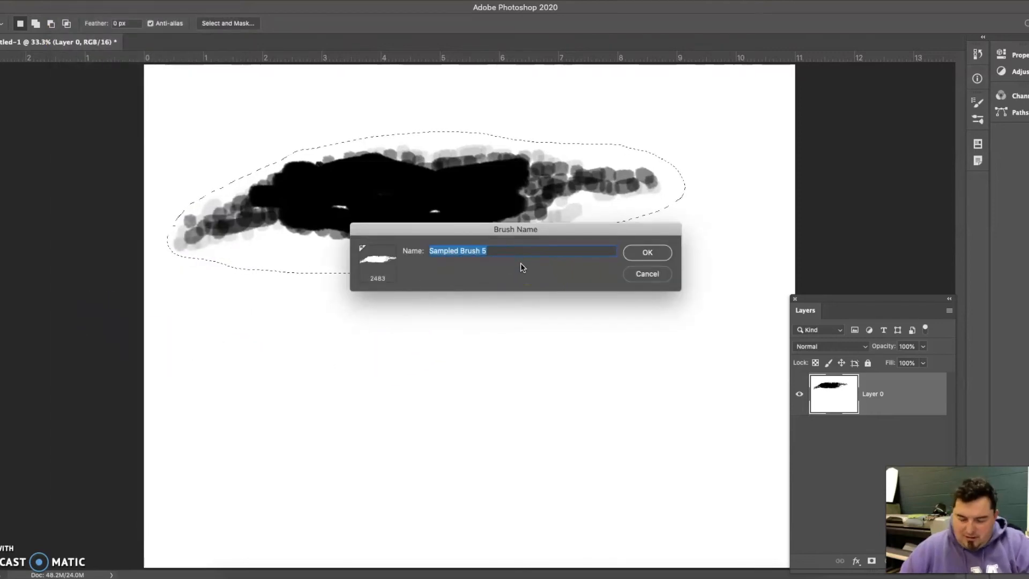
pyautogui.write('Test')
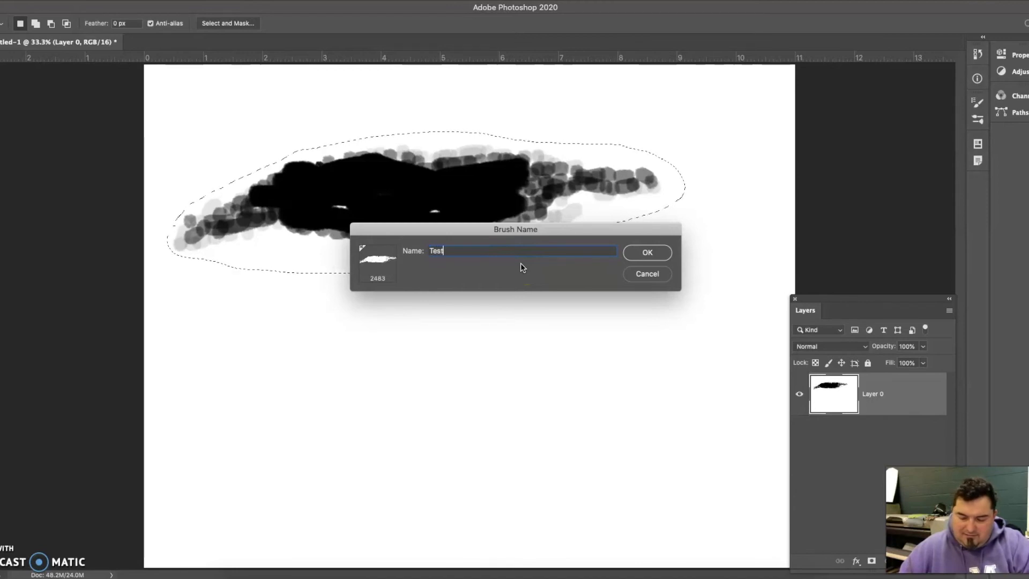
pyautogui.write('2')
pyautogui.click(646, 252)
# - Reduce the new brush's size to 35 px and clear the lasso selection around the shape
pyautogui.press('b')
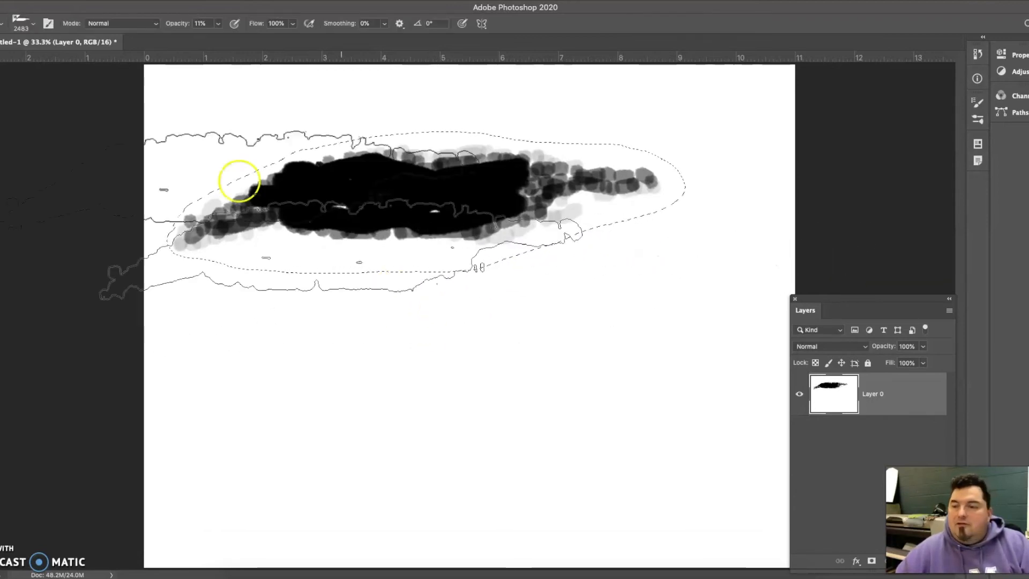
pyautogui.click(27, 25)
pyautogui.moveTo(42, 56); pyautogui.dragTo(36, 57)
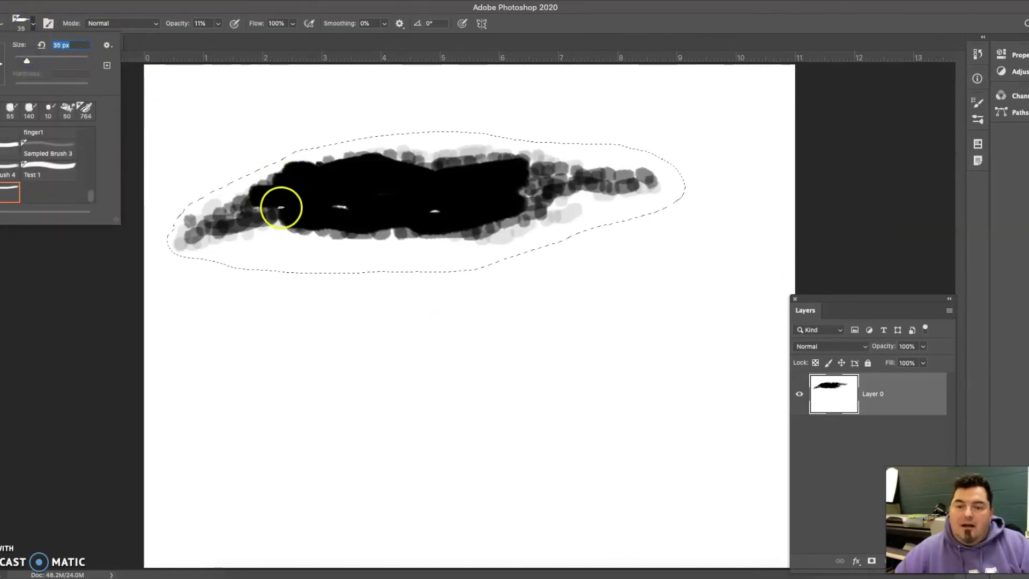
pyautogui.click(220, 128)
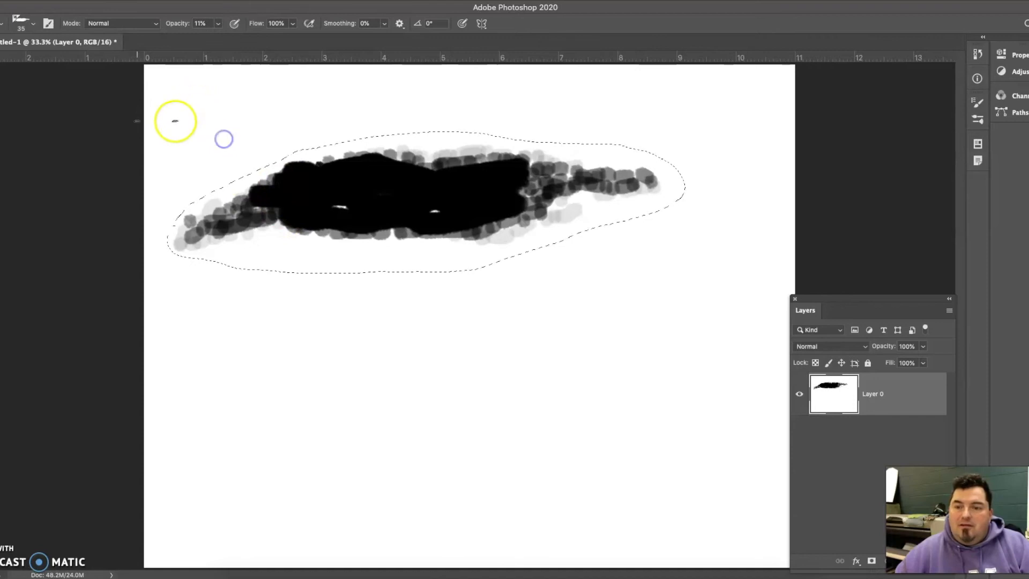
pyautogui.press('l')
pyautogui.click(223, 134)
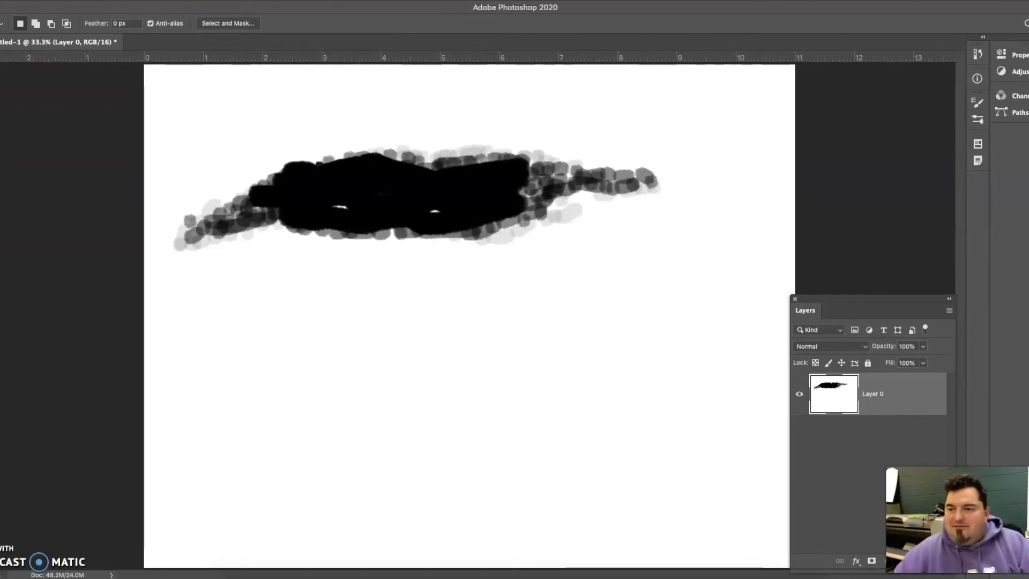
# - Paint faint test strokes below the shape with the new brush, first at 35 px and again at 78 px
pyautogui.press('b')
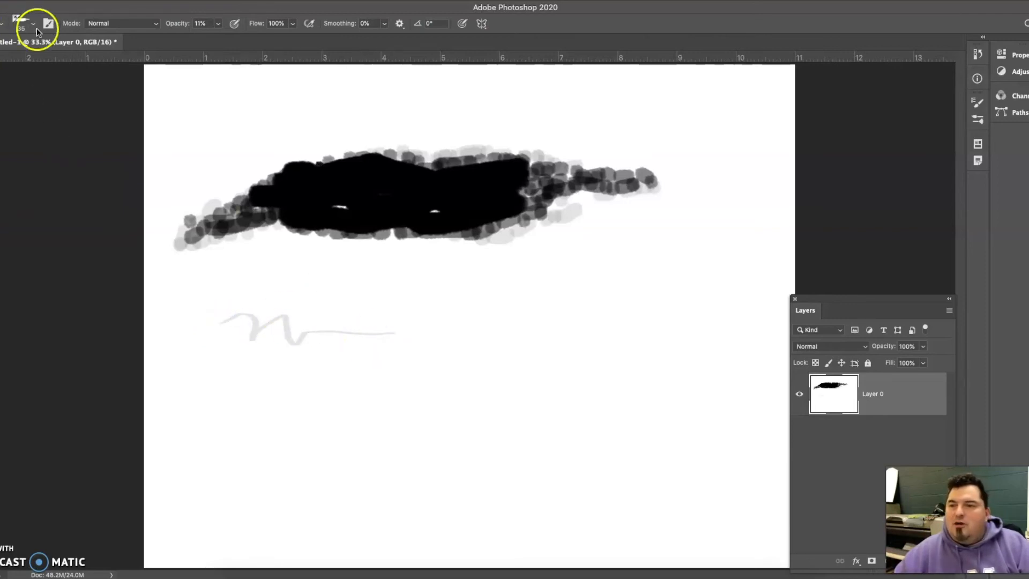
pyautogui.click(22, 23)
pyautogui.click(42, 46)
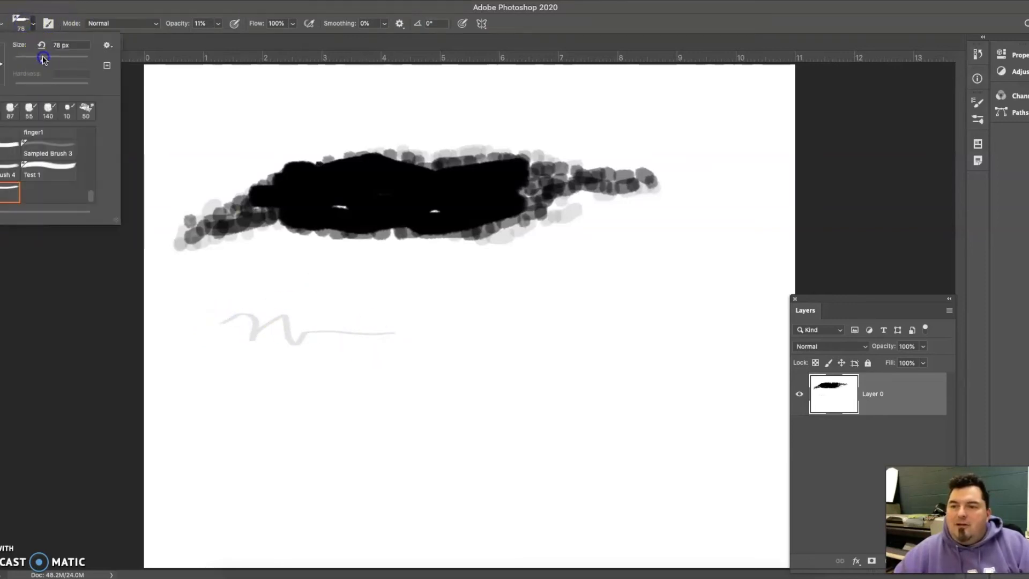
pyautogui.click(327, 288)
pyautogui.moveTo(328, 288)
pyautogui.mouseDown()
pyautogui.moveTo(471, 296)
pyautogui.moveTo(332, 306)
pyautogui.moveTo(442, 289)
pyautogui.moveTo(428, 306)
pyautogui.moveTo(403, 290)
pyautogui.mouseUp()
# - Raise the brush opacity to 100% and paint a solid black test squiggle beside the faint strokes
pyautogui.click(219, 24)
pyautogui.moveTo(219, 37); pyautogui.dragTo(310, 42)
pyautogui.click(564, 324)
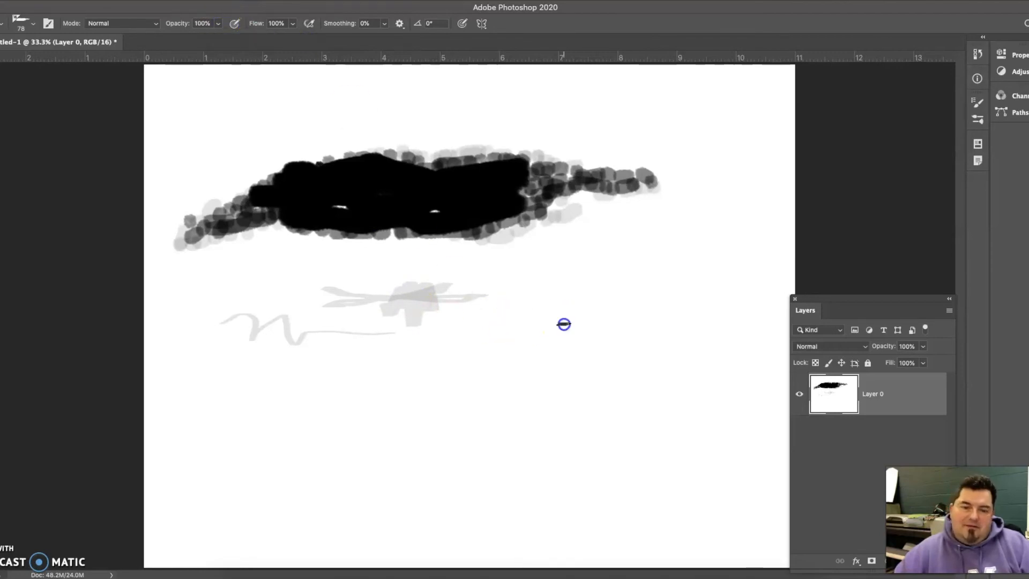
pyautogui.moveTo(508, 322)
pyautogui.mouseDown()
pyautogui.moveTo(517, 326)
pyautogui.moveTo(519, 312)
pyautogui.moveTo(433, 315)
pyautogui.mouseUp()
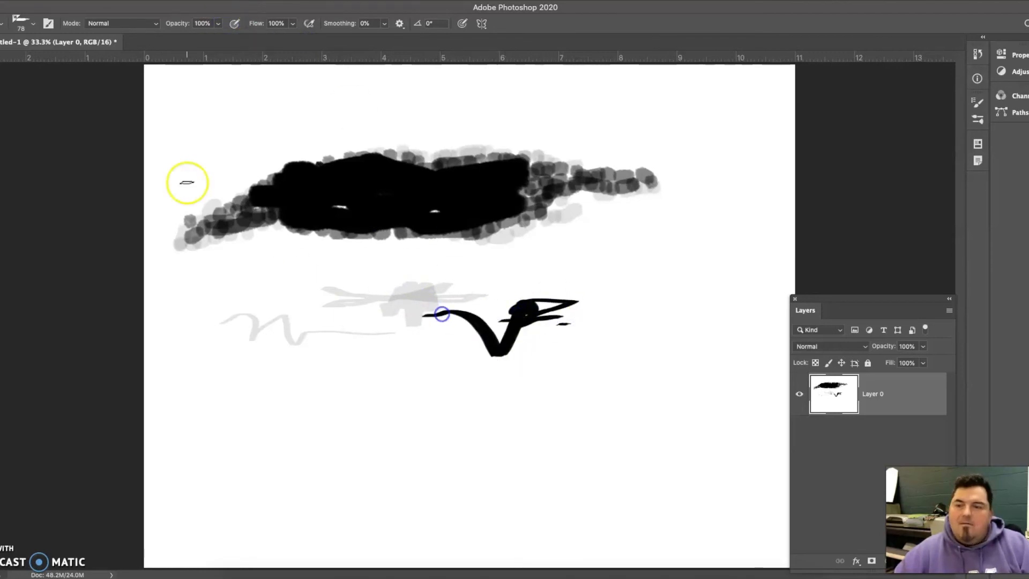
# - Increase the brush size to 150 px and paint a long angled black stroke in the lower part of the canvas
pyautogui.click(22, 23)
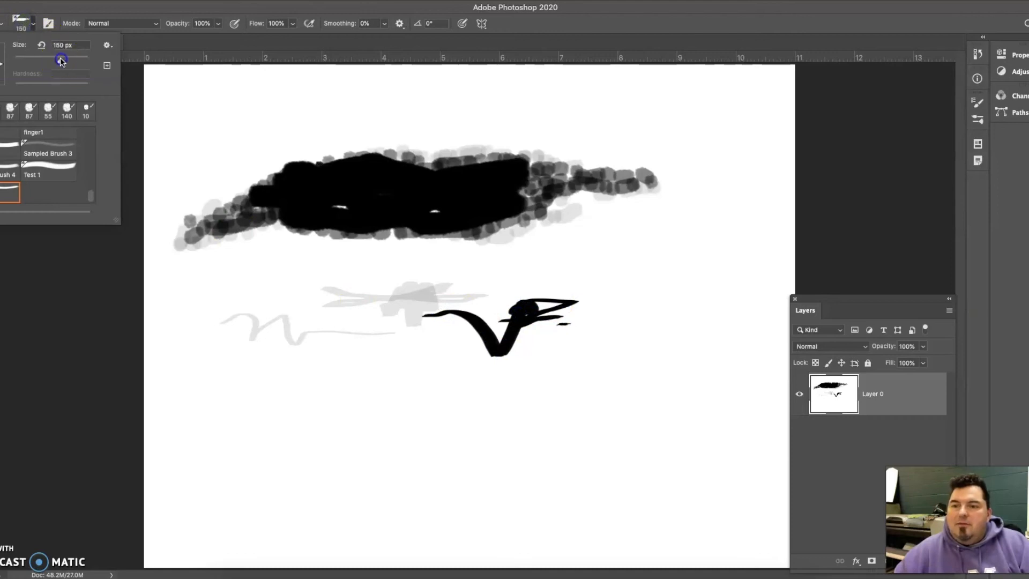
pyautogui.click(597, 282)
pyautogui.moveTo(587, 282)
pyautogui.mouseDown()
pyautogui.moveTo(658, 336)
pyautogui.moveTo(597, 336)
pyautogui.moveTo(466, 453)
pyautogui.mouseUp()
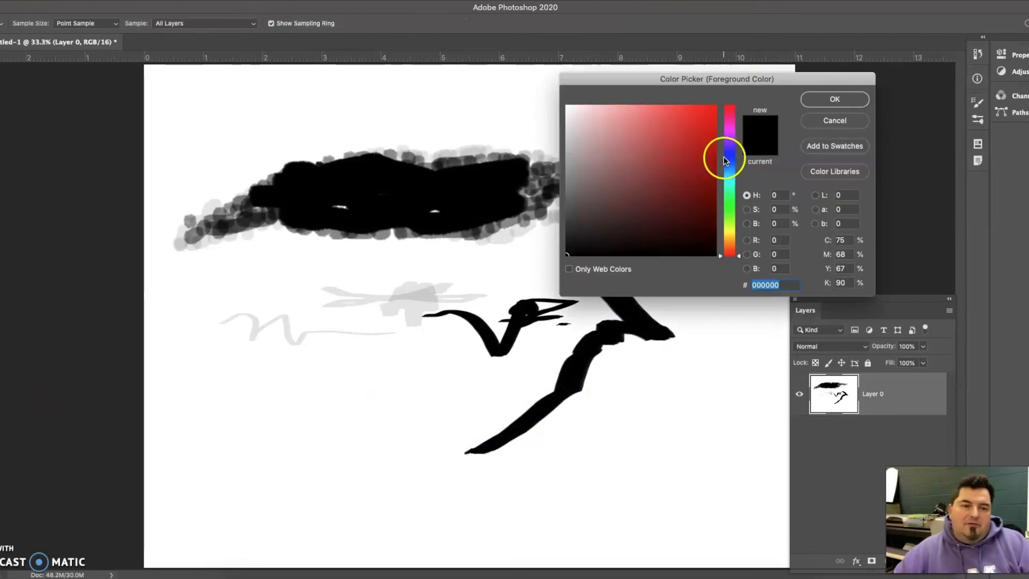
# - Change the foreground color to blue-violet #3d31ae and paint several test strokes around the black marks
pyautogui.click(725, 154)
pyautogui.click(675, 154)
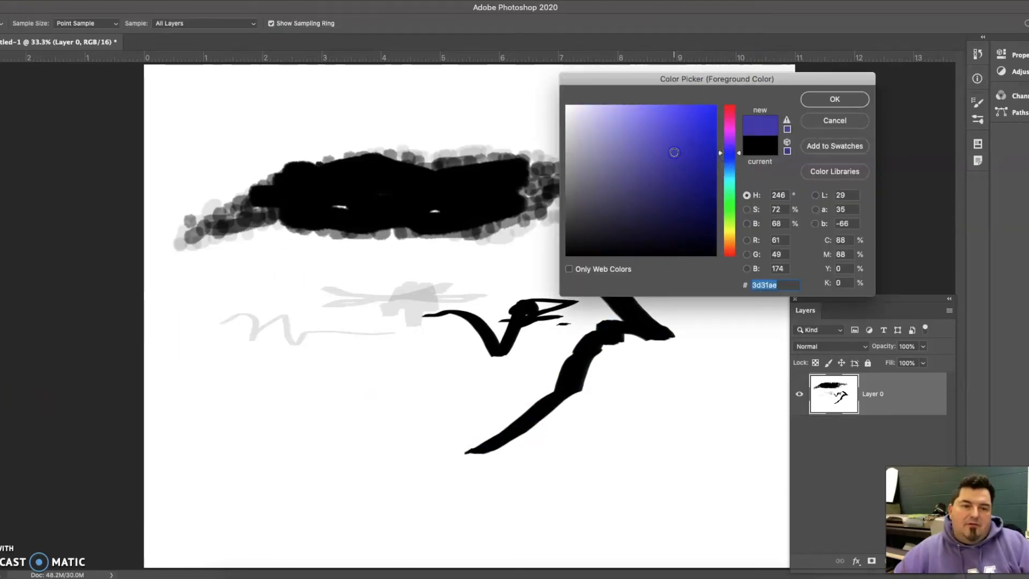
pyautogui.click(834, 99)
pyautogui.moveTo(459, 379)
pyautogui.mouseDown()
pyautogui.moveTo(426, 367)
pyautogui.moveTo(436, 422)
pyautogui.moveTo(410, 379)
pyautogui.moveTo(387, 429)
pyautogui.moveTo(362, 404)
pyautogui.moveTo(331, 420)
pyautogui.mouseUp()
pyautogui.moveTo(614, 116)
pyautogui.mouseDown()
pyautogui.moveTo(666, 140)
pyautogui.moveTo(686, 290)
pyautogui.moveTo(675, 188)
pyautogui.moveTo(682, 264)
pyautogui.moveTo(659, 216)
pyautogui.moveTo(663, 261)
pyautogui.moveTo(636, 244)
pyautogui.moveTo(636, 220)
pyautogui.moveTo(521, 266)
pyautogui.moveTo(290, 272)
pyautogui.moveTo(416, 234)
pyautogui.moveTo(436, 232)
pyautogui.moveTo(432, 258)
pyautogui.moveTo(398, 265)
pyautogui.moveTo(472, 254)
pyautogui.moveTo(363, 285)
pyautogui.mouseUp()
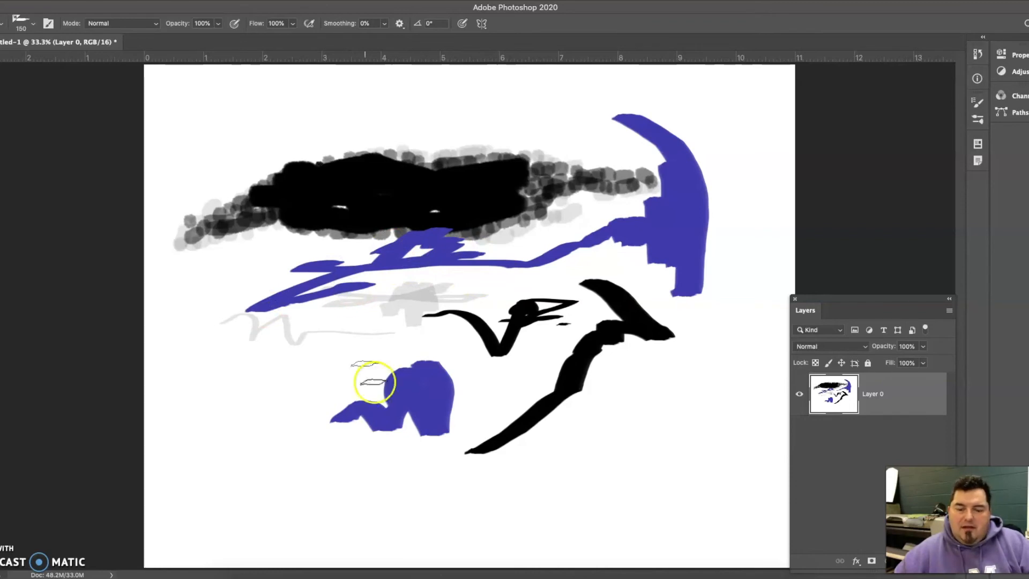
# - Switch to Google Chrome, dismiss the Screencast-O-Matic login notice, and open a new browser tab
pyautogui.click(364, 575)
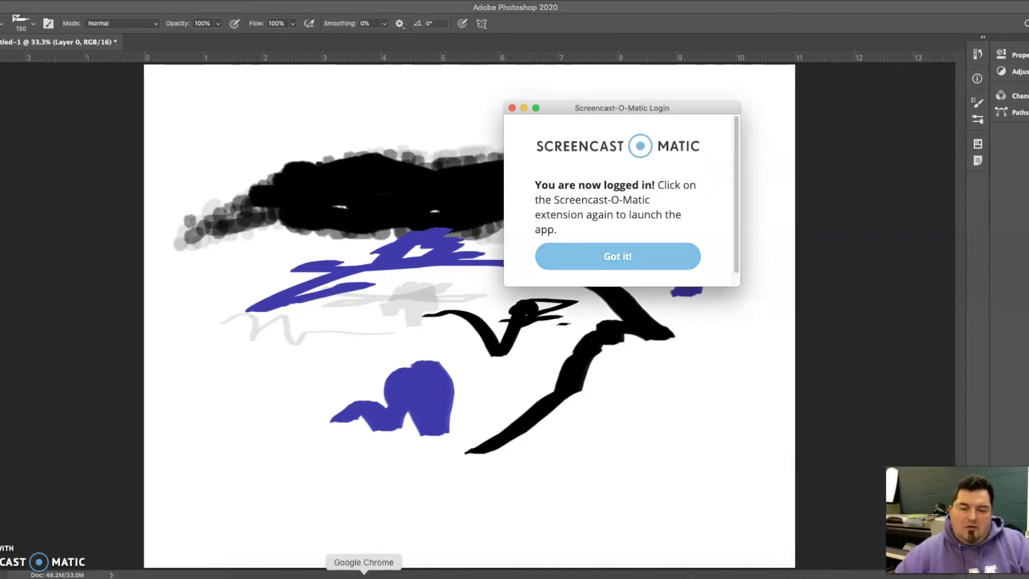
pyautogui.click(619, 257)
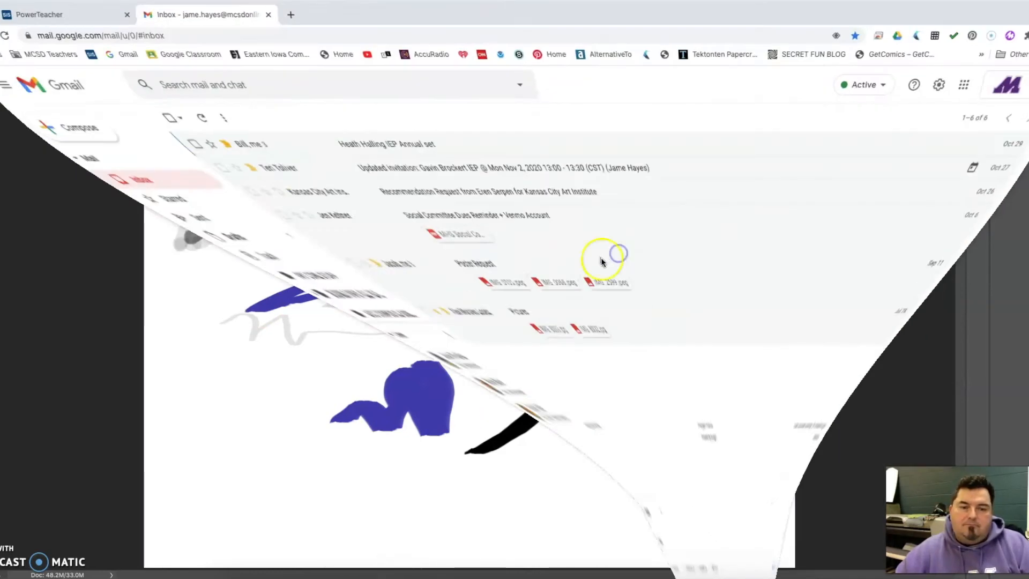
pyautogui.click(284, 17)
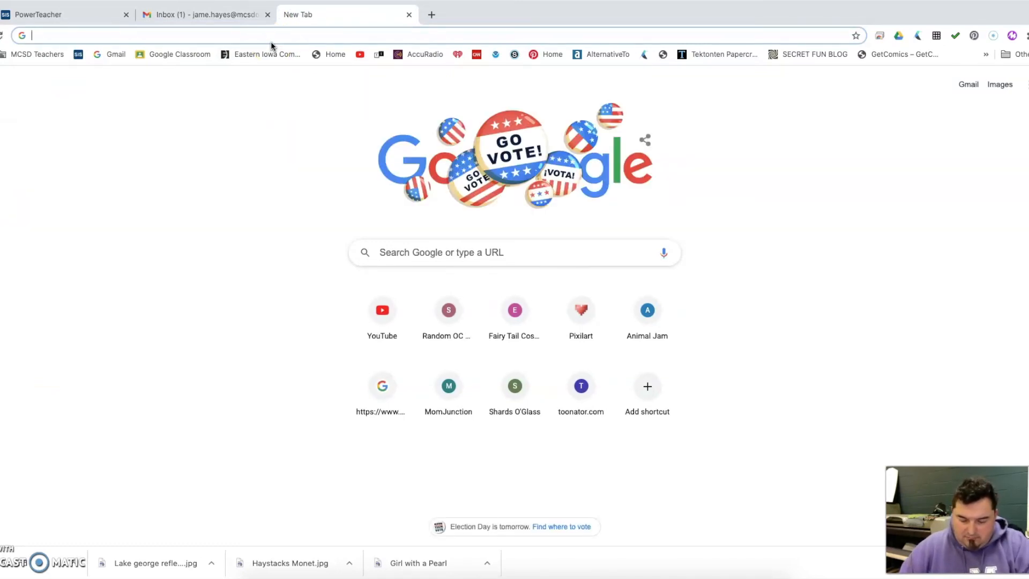
# - Search Google for "paintbrush marks" and show the image results
pyautogui.write('paint')
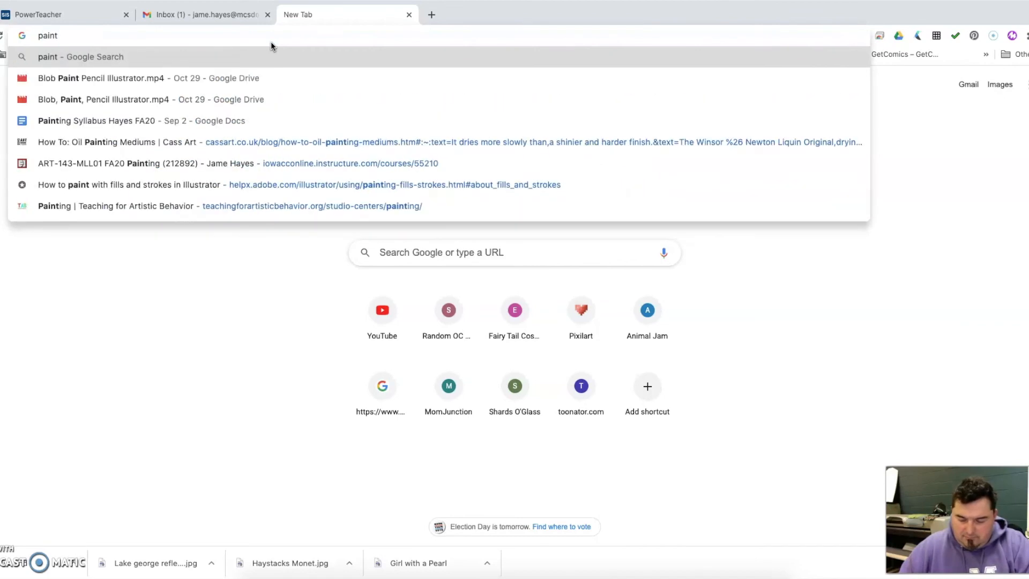
pyautogui.write('brush m')
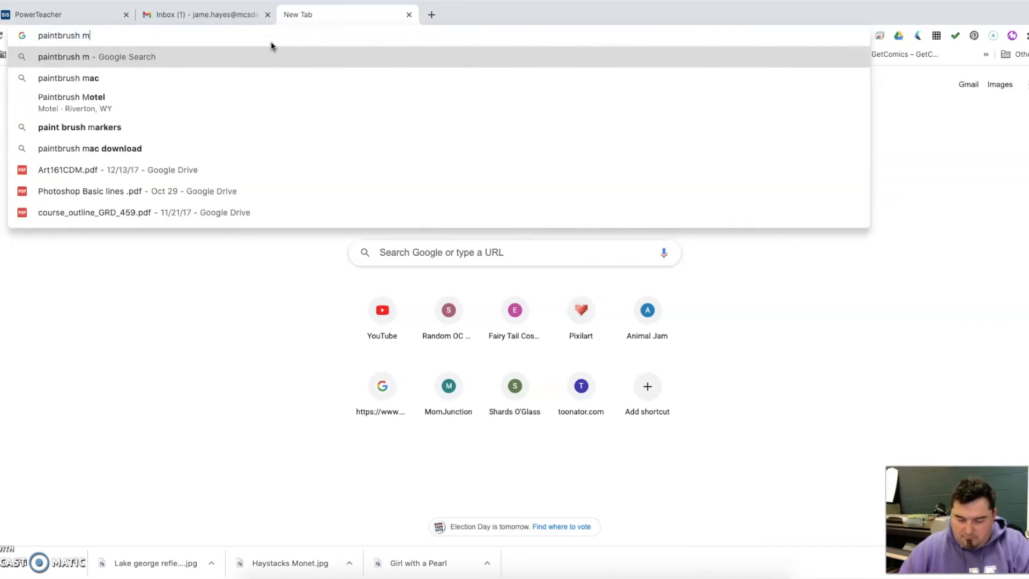
pyautogui.write('arks')
pyautogui.press('Return')
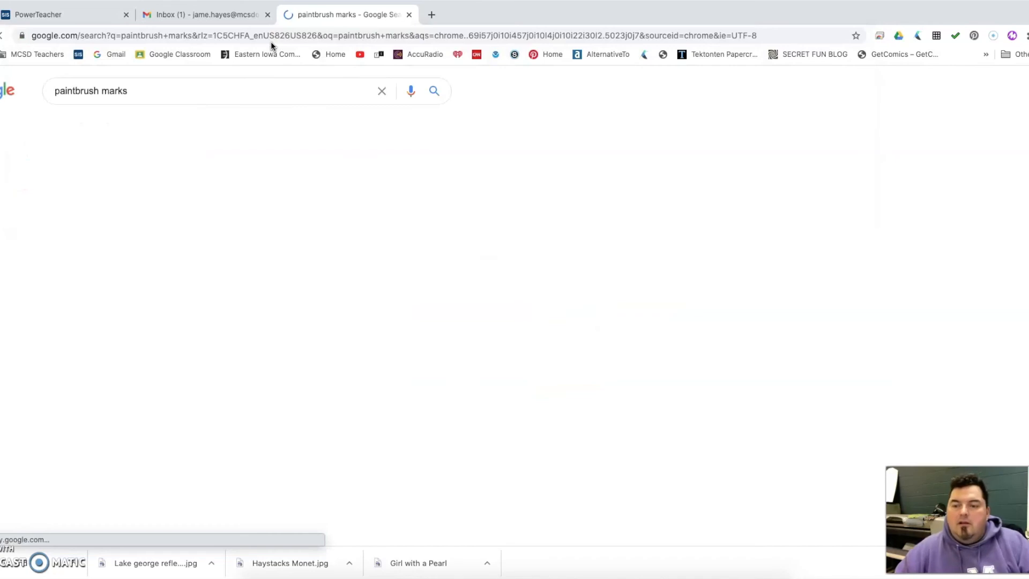
pyautogui.click(97, 128)
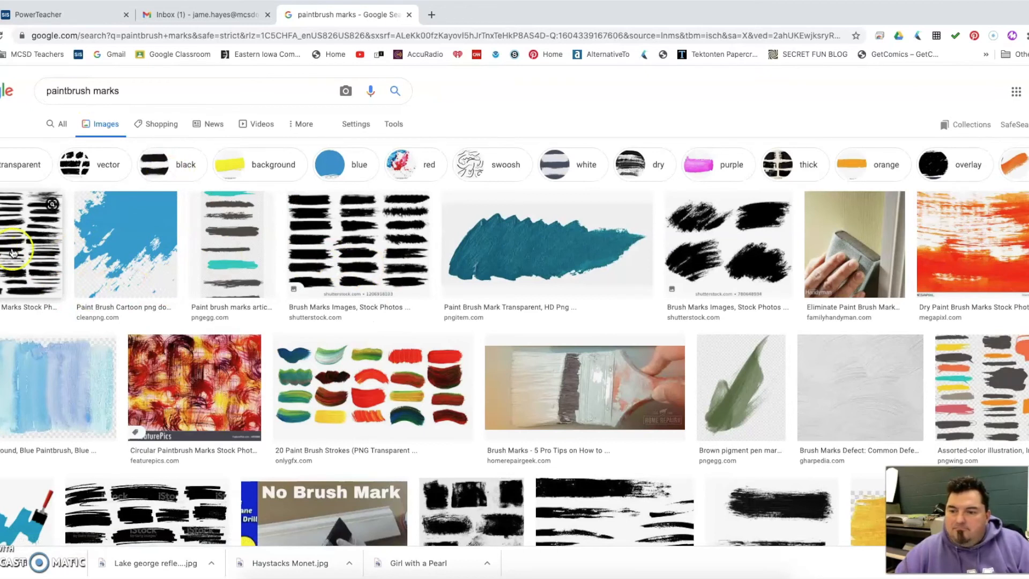
# - Open the OnlyGFX "20 Paint Brush Strokes (PNG Transparent)" image at full size in its own browser tab
pyautogui.click(300, 369)
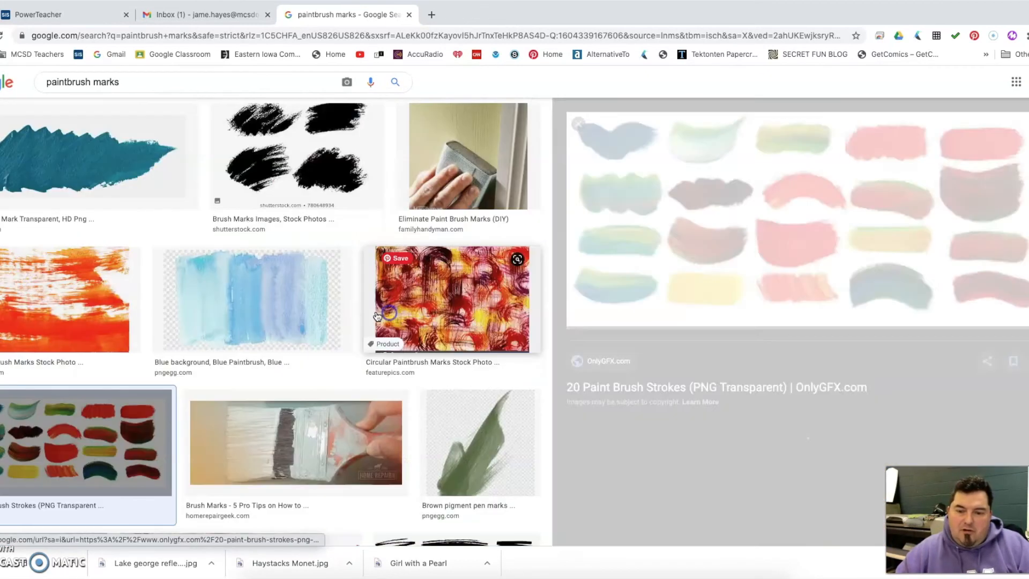
pyautogui.rightClick(763, 251)
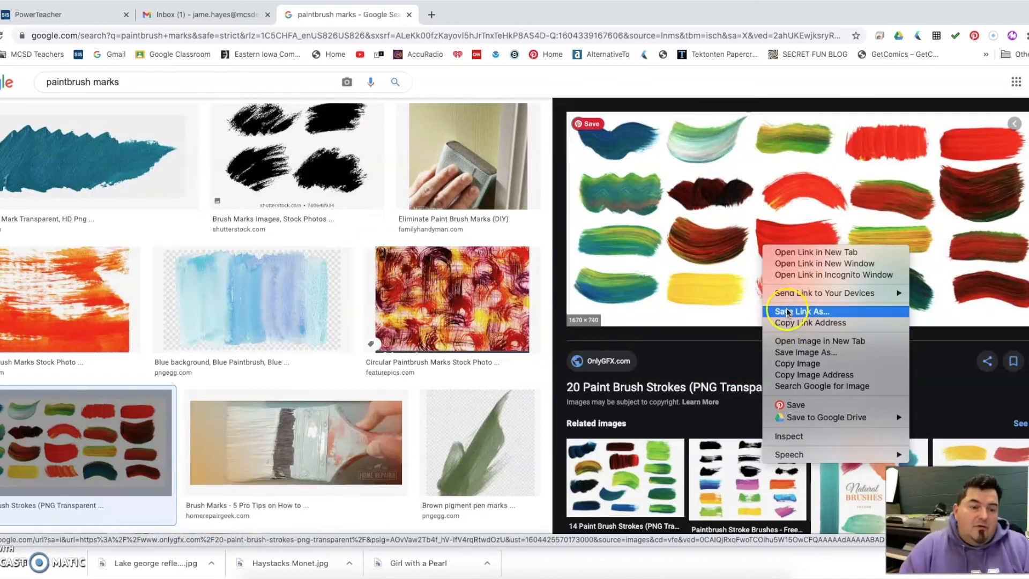
pyautogui.click(788, 342)
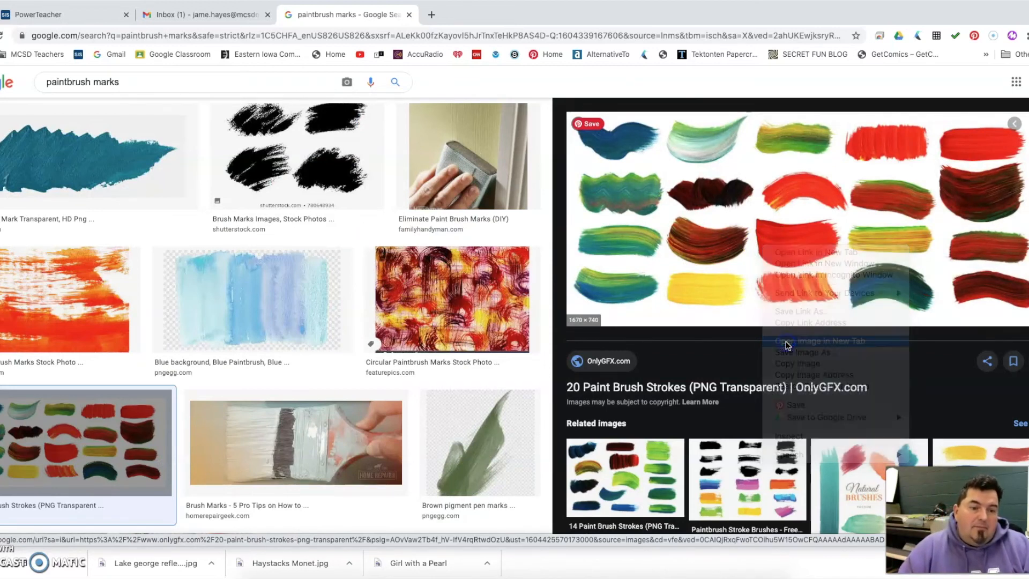
pyautogui.click(518, 16)
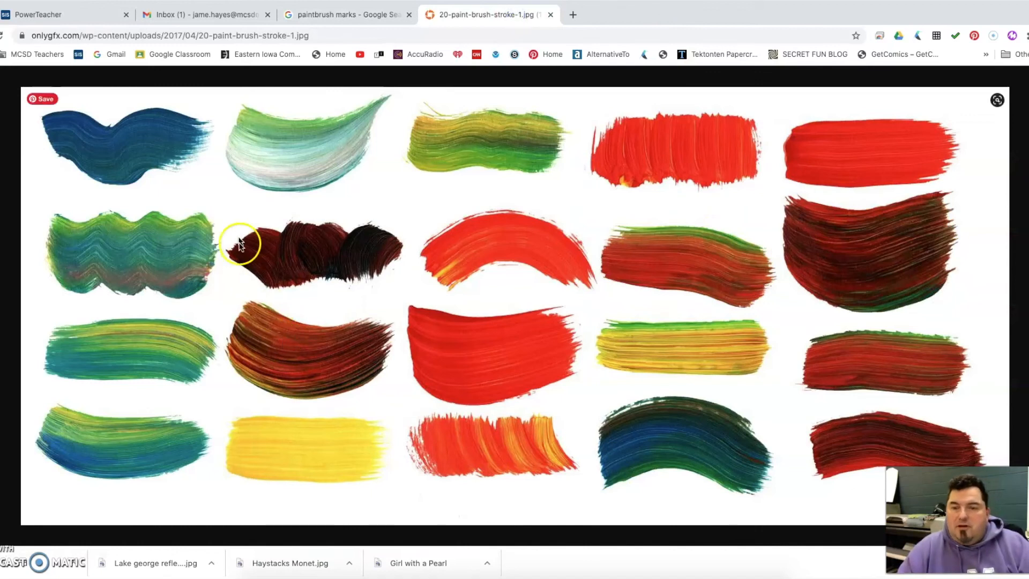
# - Save the paint strokes image to the Desktop as the JPEG file 20-paint-brush-stroke-1.jpg
pyautogui.rightClick(240, 221)
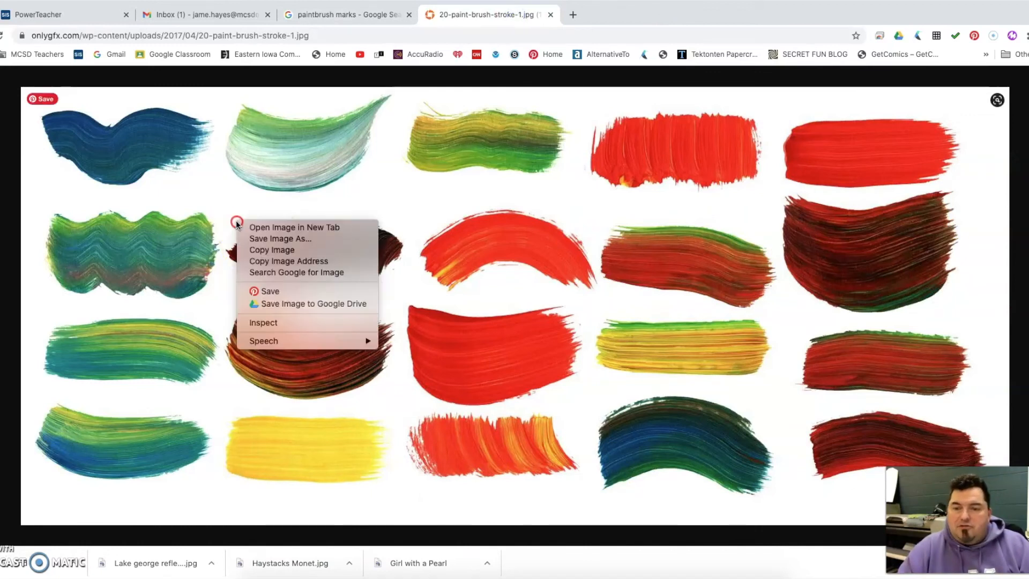
pyautogui.click(256, 239)
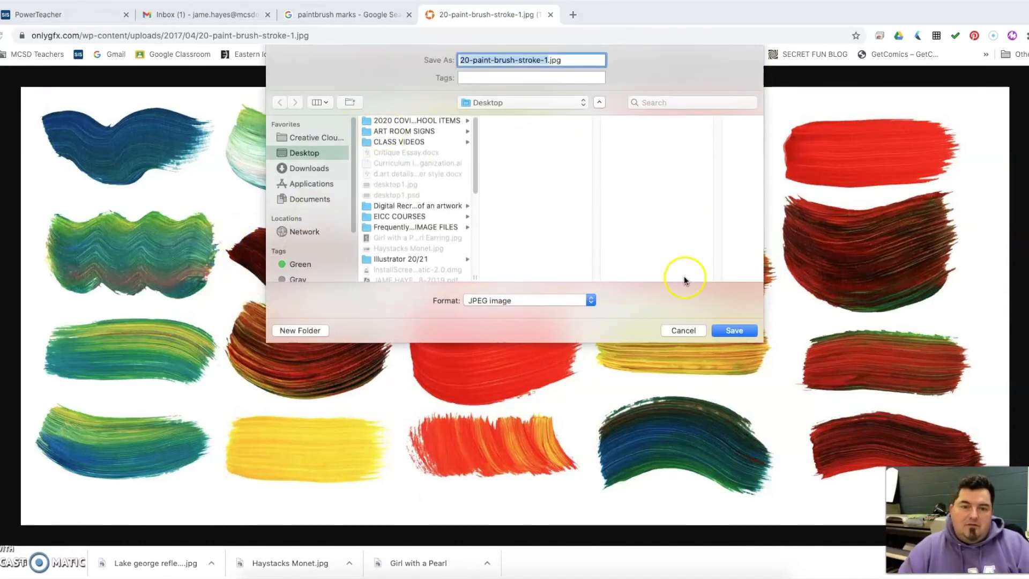
pyautogui.click(735, 330)
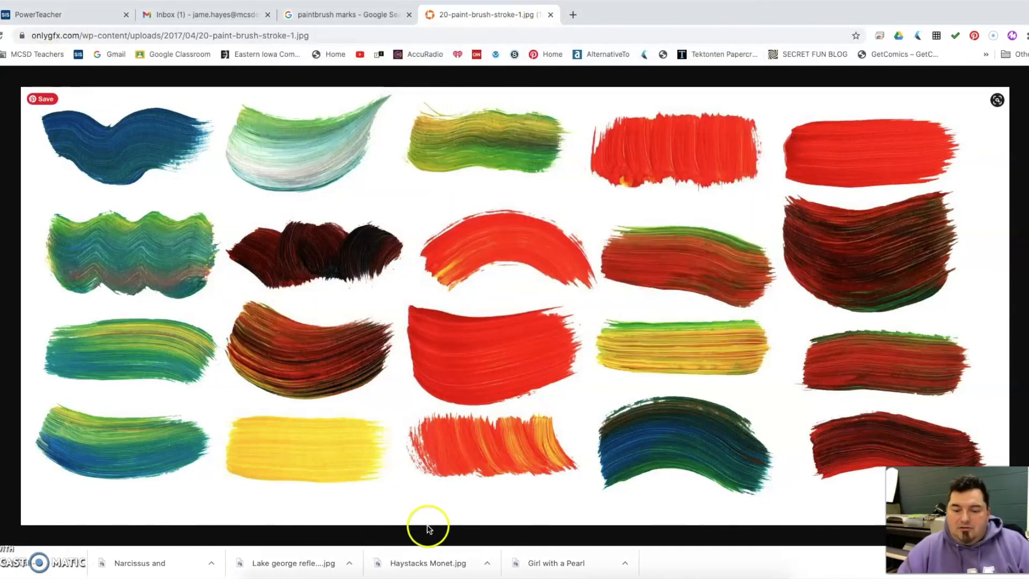
# - Switch to Adobe Photoshop and close the Untitled-1 document without saving its changes
pyautogui.click(498, 571)
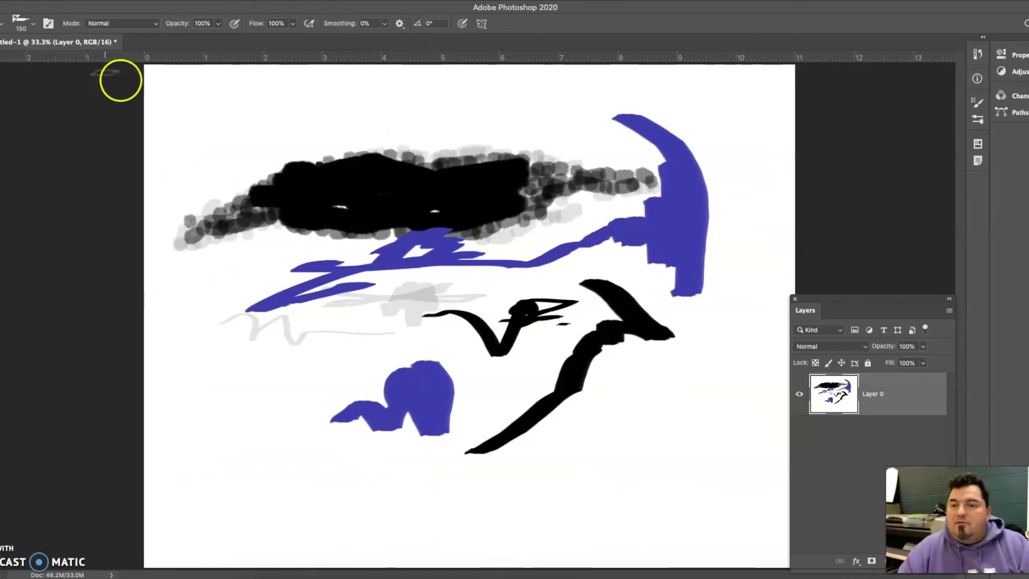
pyautogui.click(2, 42)
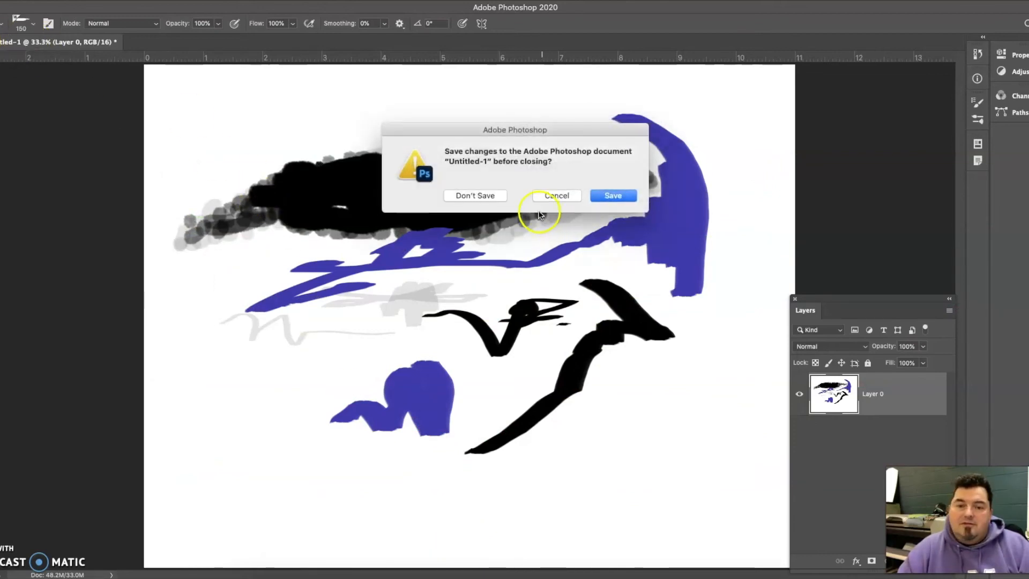
pyautogui.click(470, 196)
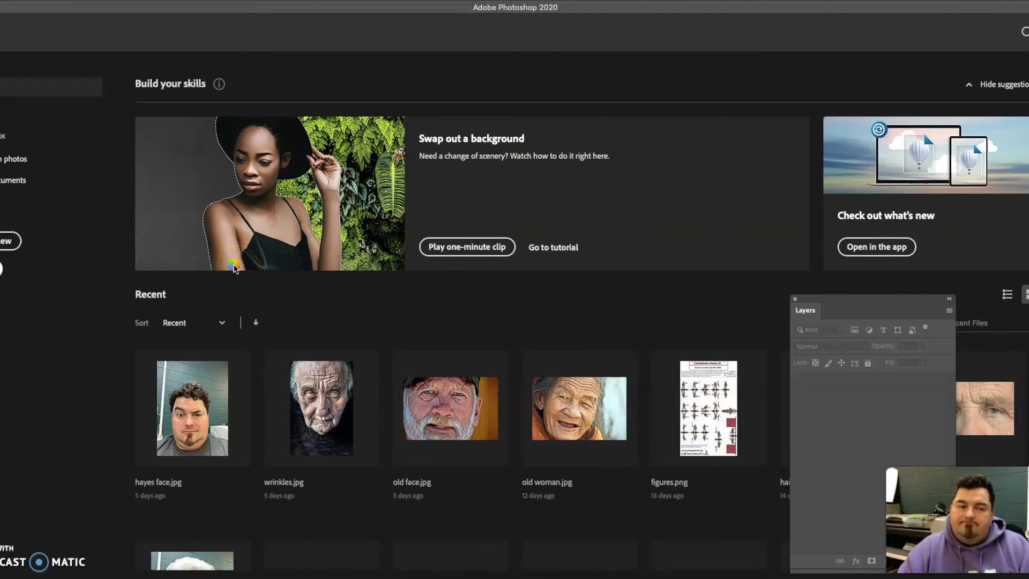
# - Open the downloaded 20-paint-brush-stroke-1.jpg from the Desktop folder
pyautogui.click(10, 266)
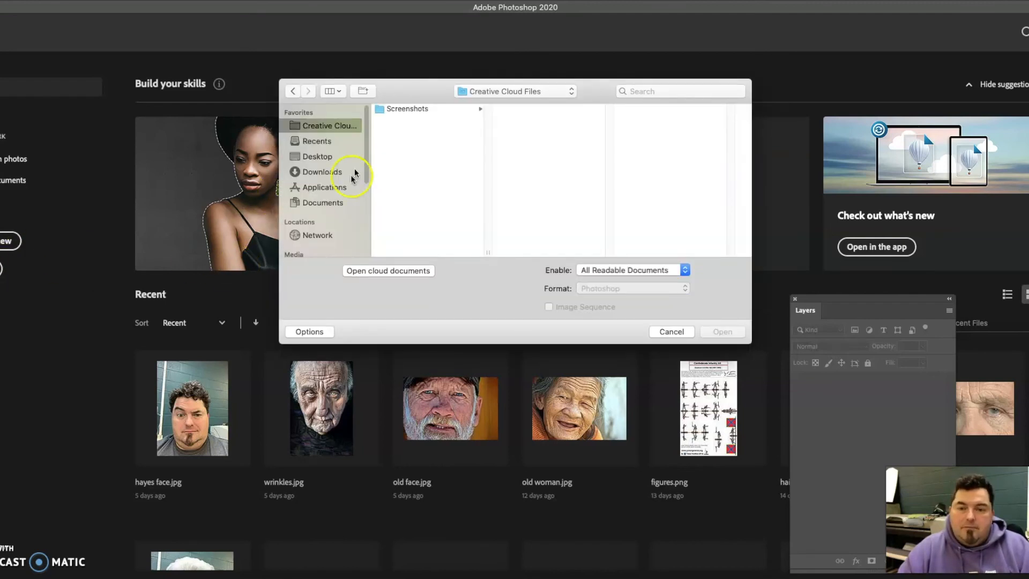
pyautogui.click(315, 156)
pyautogui.click(619, 198)
pyautogui.scroll(-5, 437, 179)
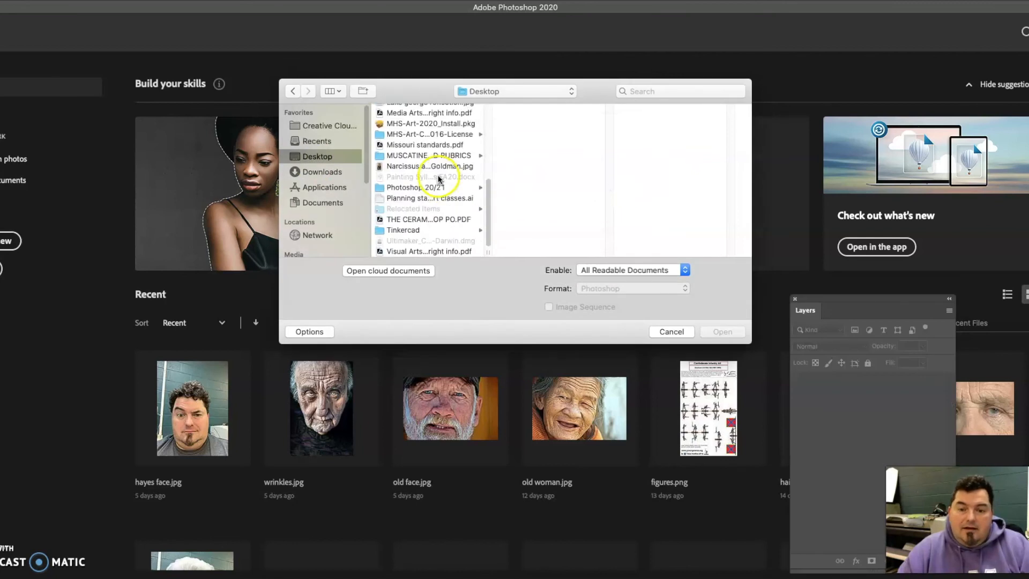
pyautogui.scroll(5, 416, 231)
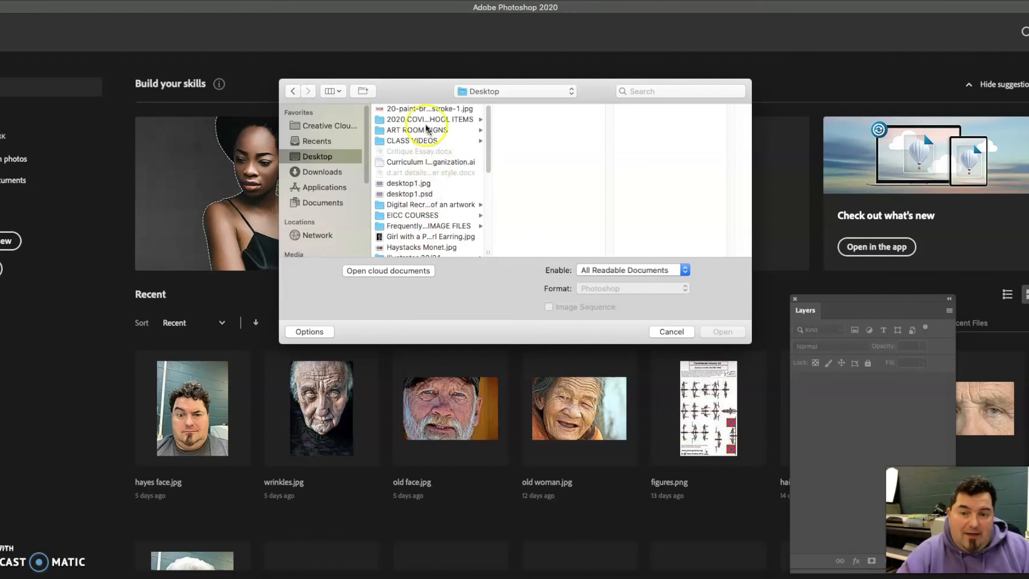
pyautogui.click(421, 110)
pyautogui.click(726, 331)
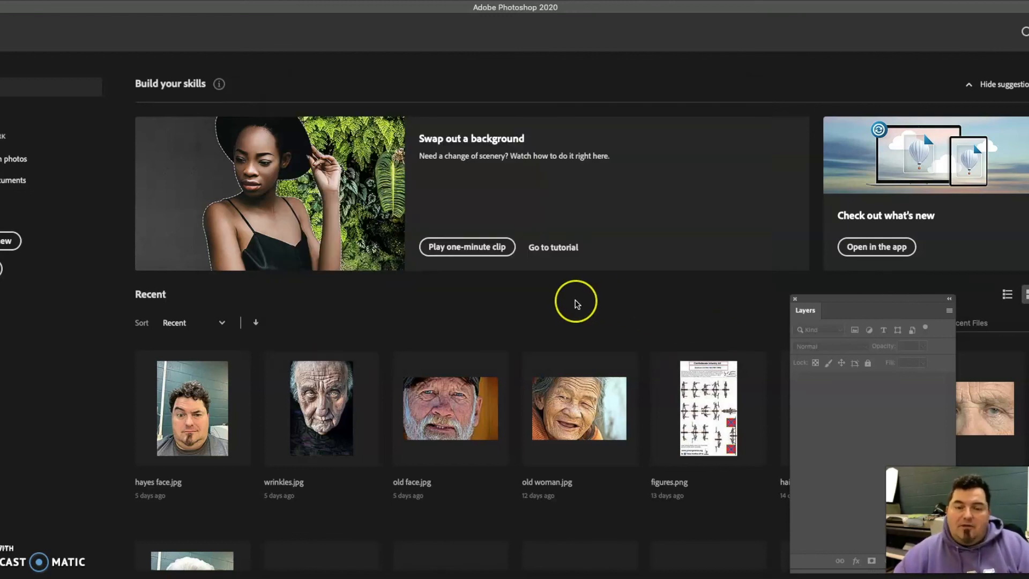
pyautogui.click(572, 303)
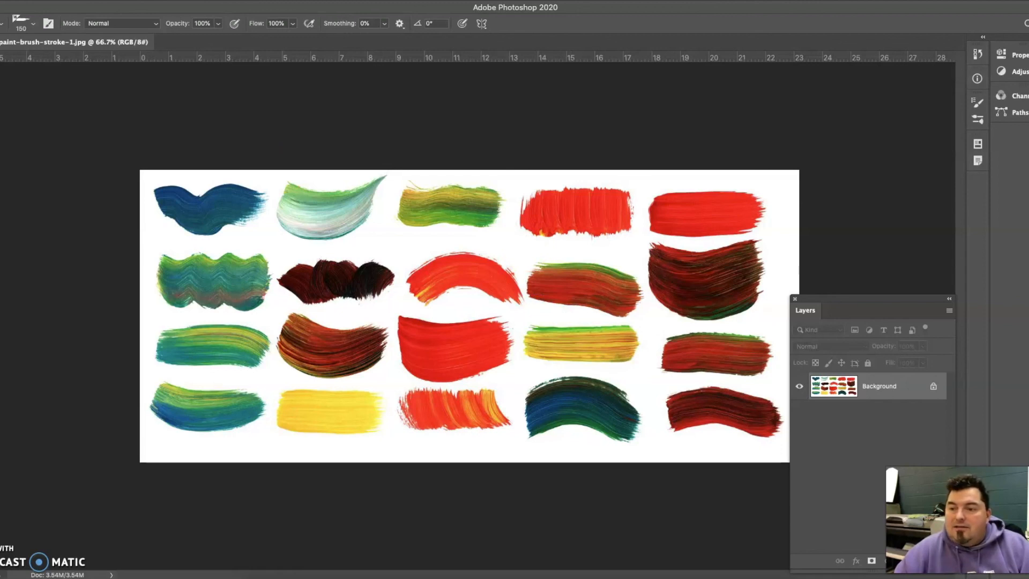
# - Outline the curved green-and-white stroke in the upper row with a freehand Lasso selection
pyautogui.press('l')
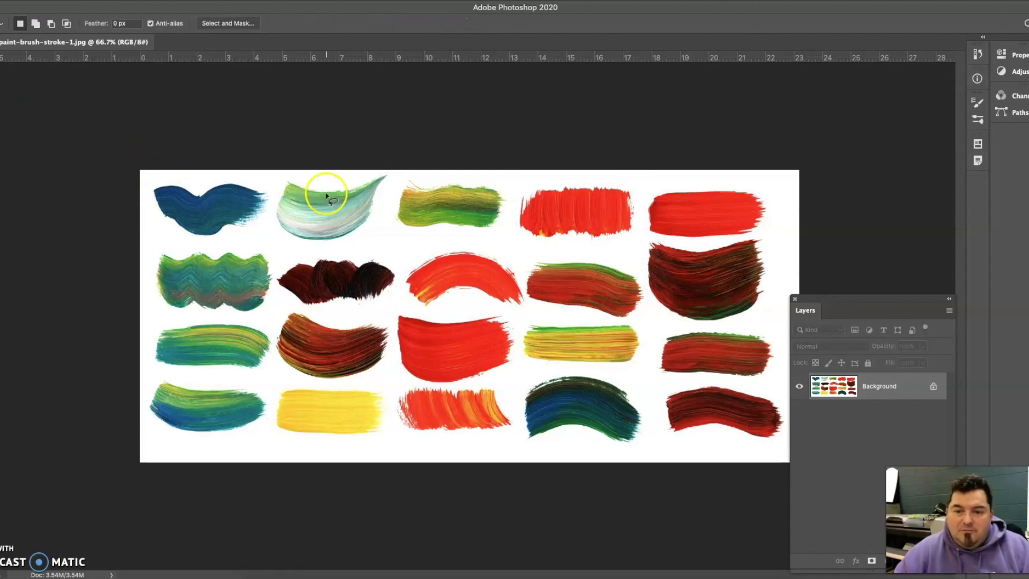
pyautogui.moveTo(290, 178); pyautogui.dragTo(293, 180)
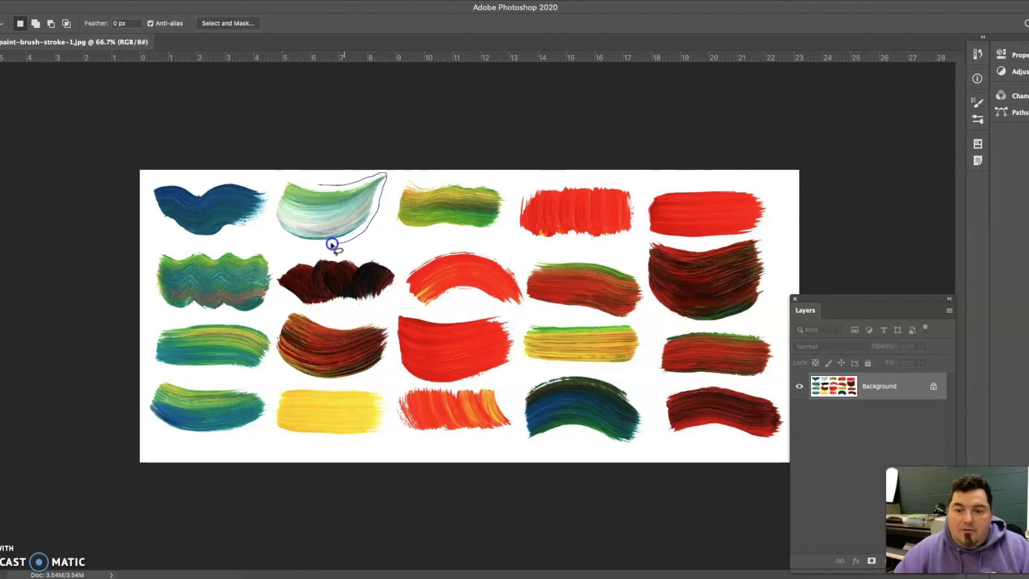
pyautogui.moveTo(274, 223)
pyautogui.mouseDown()
pyautogui.moveTo(285, 178)
pyautogui.moveTo(326, 187)
pyautogui.mouseUp()
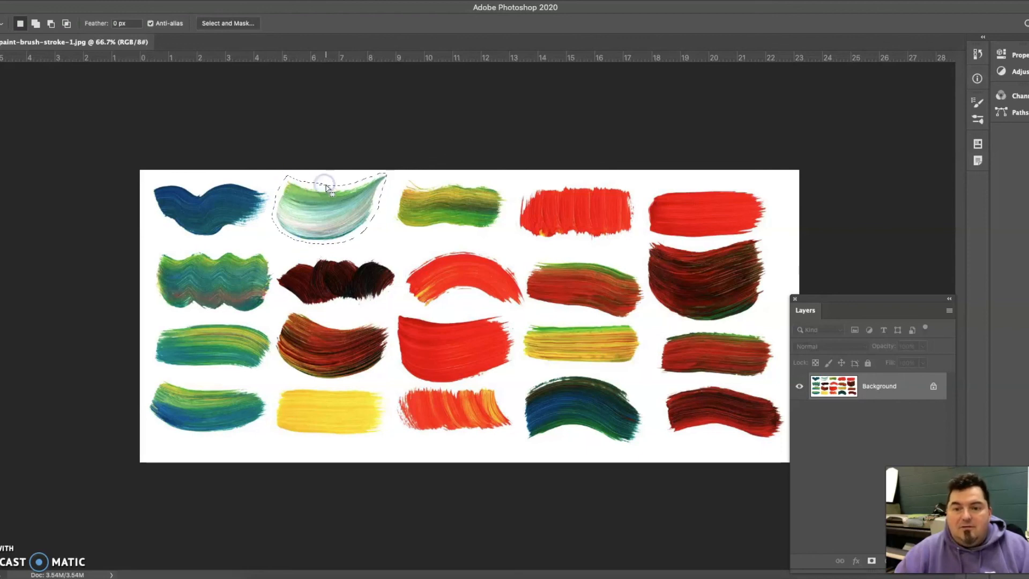
# - Define the selected stroke as a brush preset named test3 and activate the Brush tool
pyautogui.click(64, 1)
pyautogui.moveTo(90, 354)
pyautogui.click(96, 308)
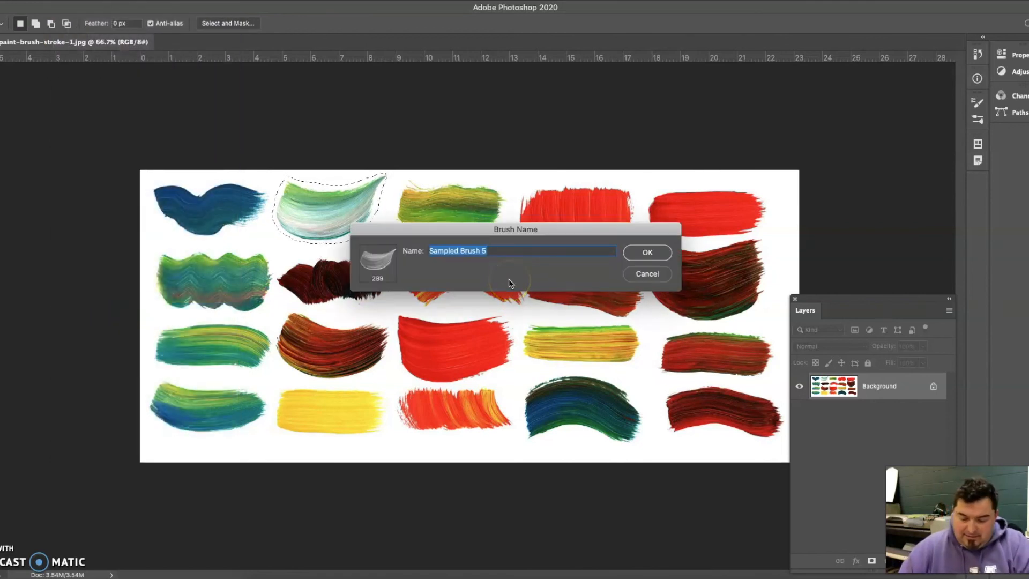
pyautogui.write('test3')
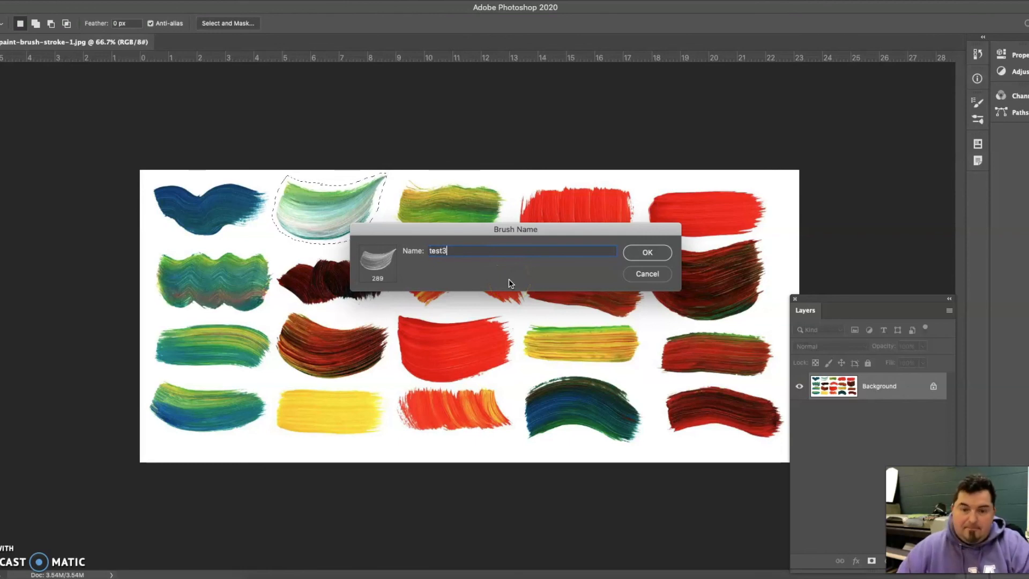
pyautogui.press('Return')
pyautogui.press('b')
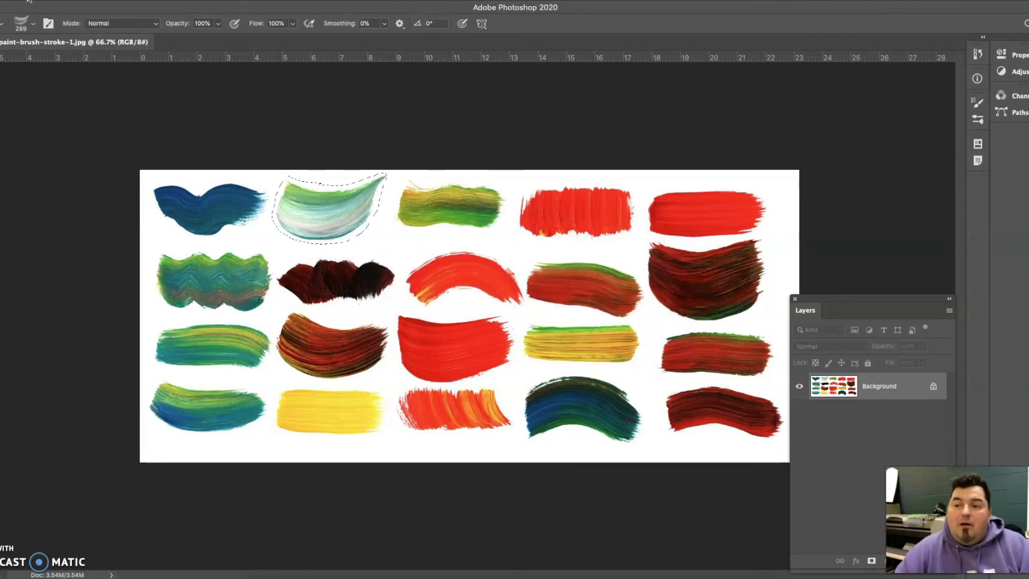
# - Create a new white landscape document of 11 x 8.5 inches at 300 pixels/inch in 16-bit RGB Color
pyautogui.click(42, 0)
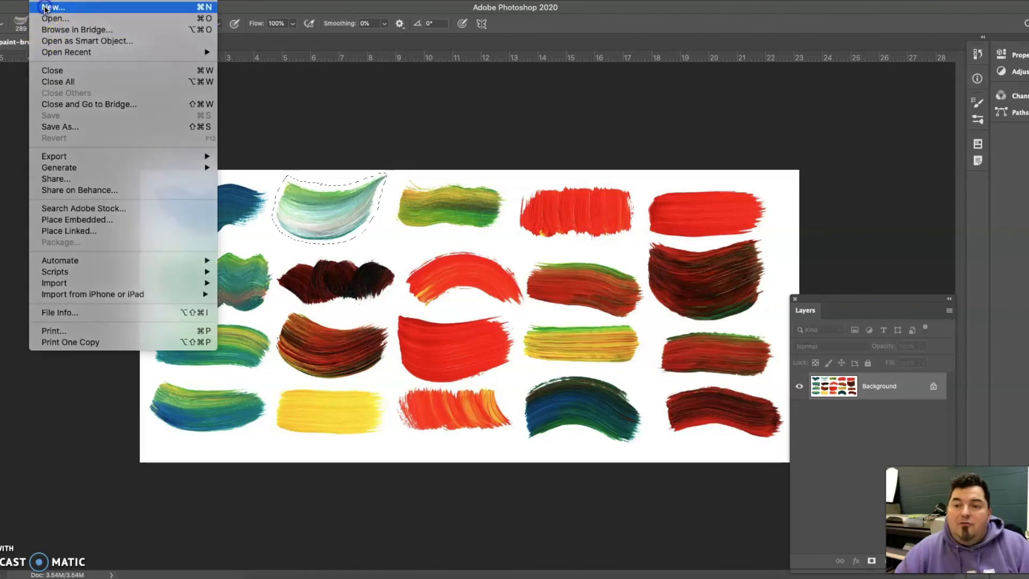
pyautogui.click(45, 8)
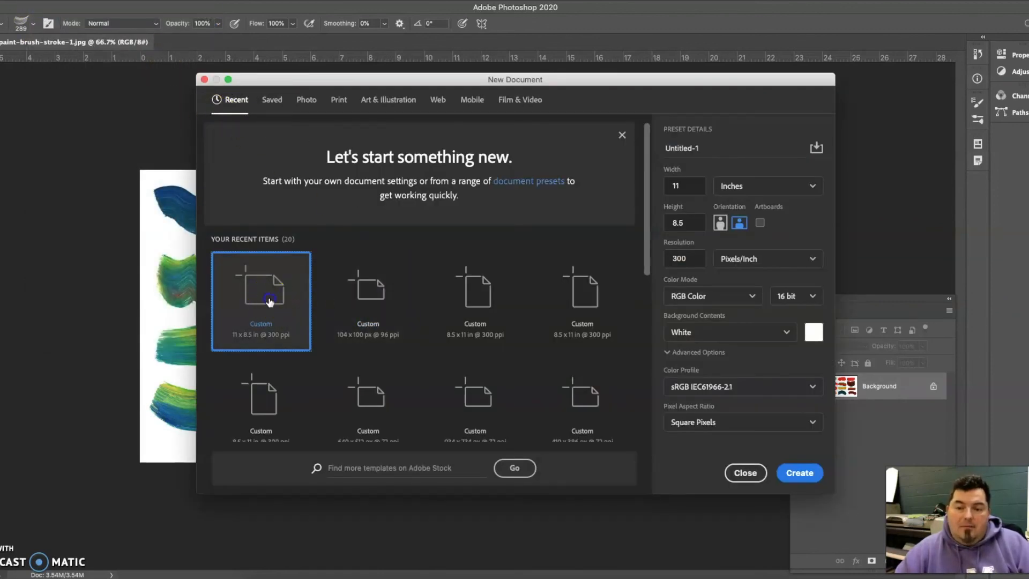
pyautogui.click(798, 473)
# - Test the test3 brush at 289 px with a long diagonal blue-violet stroke, a short stroke and a single stamp
pyautogui.moveTo(282, 140)
pyautogui.mouseDown()
pyautogui.moveTo(409, 179)
pyautogui.moveTo(493, 224)
pyautogui.mouseUp()
pyautogui.moveTo(332, 289); pyautogui.dragTo(370, 278)
pyautogui.click(330, 339)
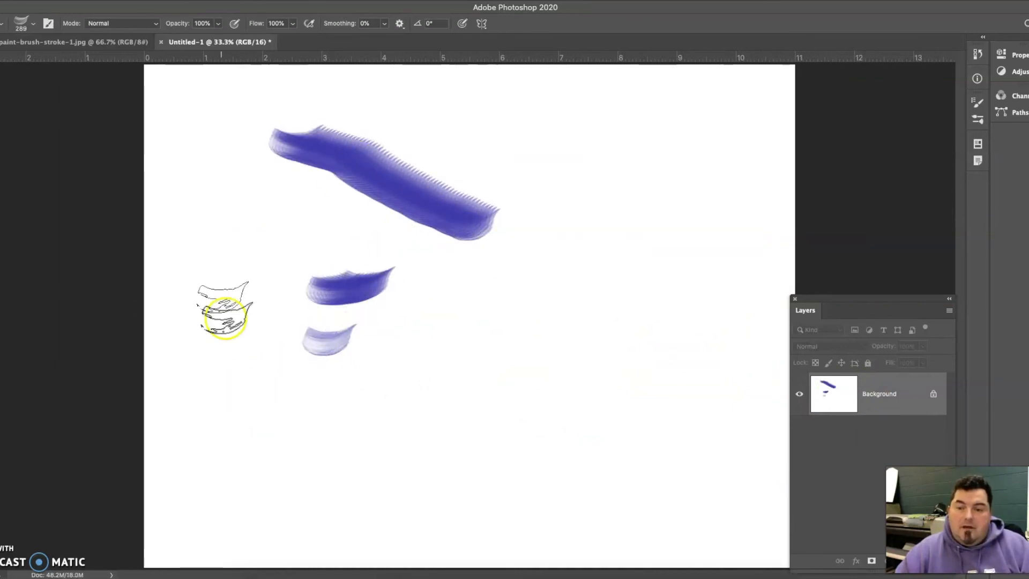
# - Reduce the brush size to 30 px and paint a thin zigzag line across the middle and lower canvas
pyautogui.click(31, 23)
pyautogui.moveTo(33, 61); pyautogui.dragTo(25, 60)
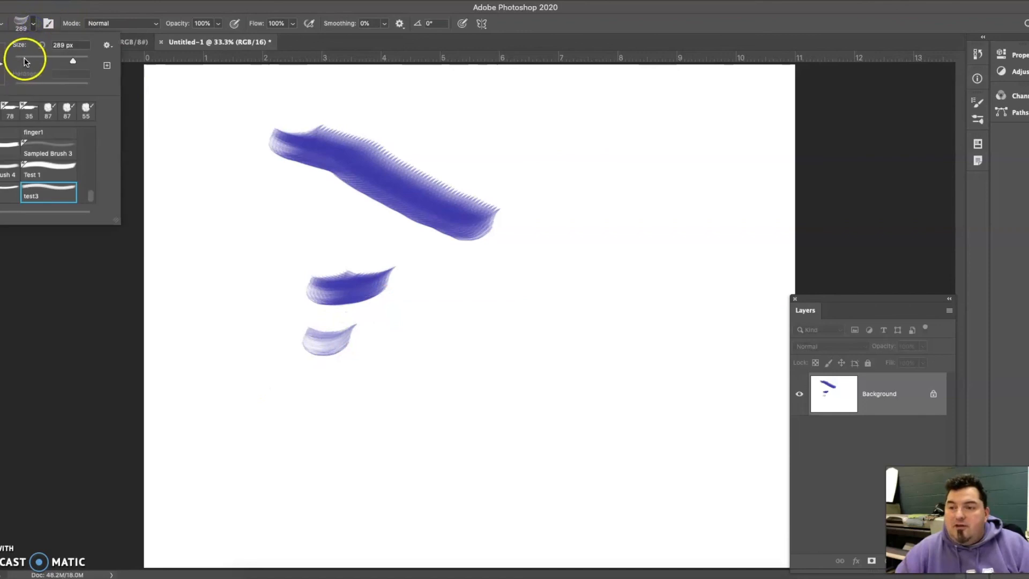
pyautogui.click(377, 331)
pyautogui.moveTo(405, 336)
pyautogui.mouseDown()
pyautogui.moveTo(443, 327)
pyautogui.moveTo(448, 357)
pyautogui.moveTo(508, 360)
pyautogui.moveTo(605, 308)
pyautogui.moveTo(547, 433)
pyautogui.moveTo(468, 465)
pyautogui.moveTo(401, 426)
pyautogui.mouseUp()
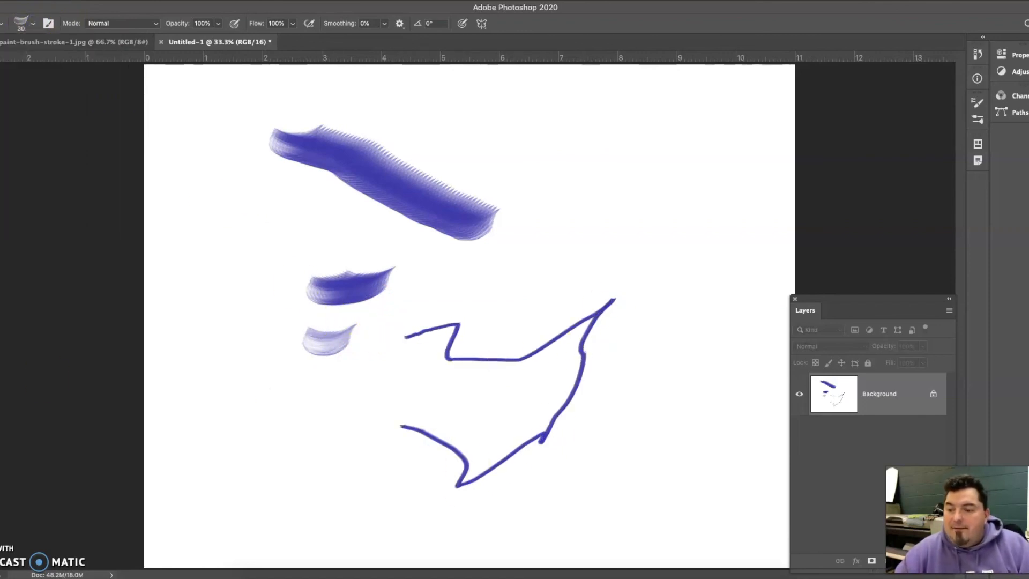
# - Set the brush opacity to 49% and size to 118 px, and paint overlapping translucent zigzags over the thin line's upper end
pyautogui.click(218, 24)
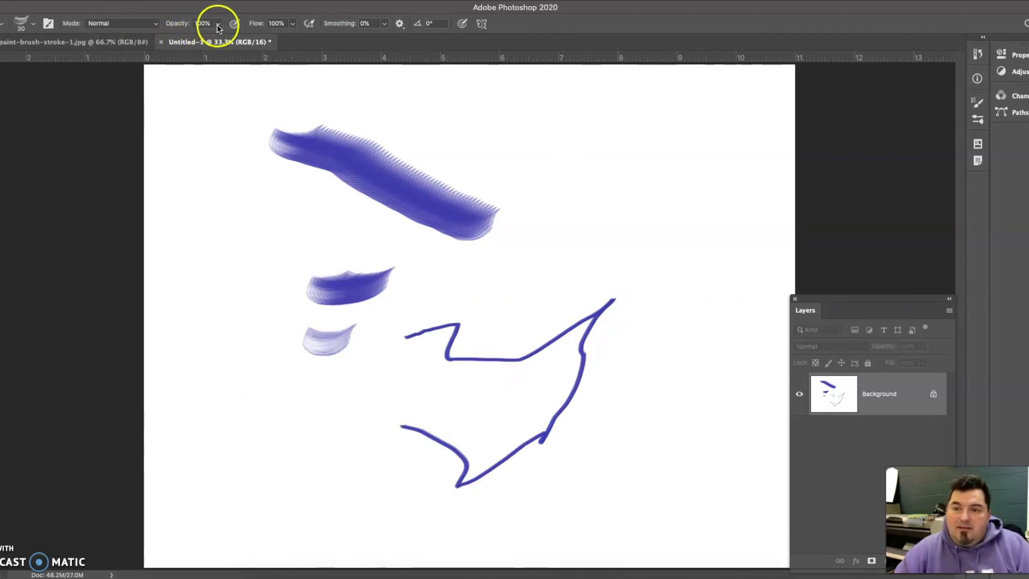
pyautogui.click(191, 35)
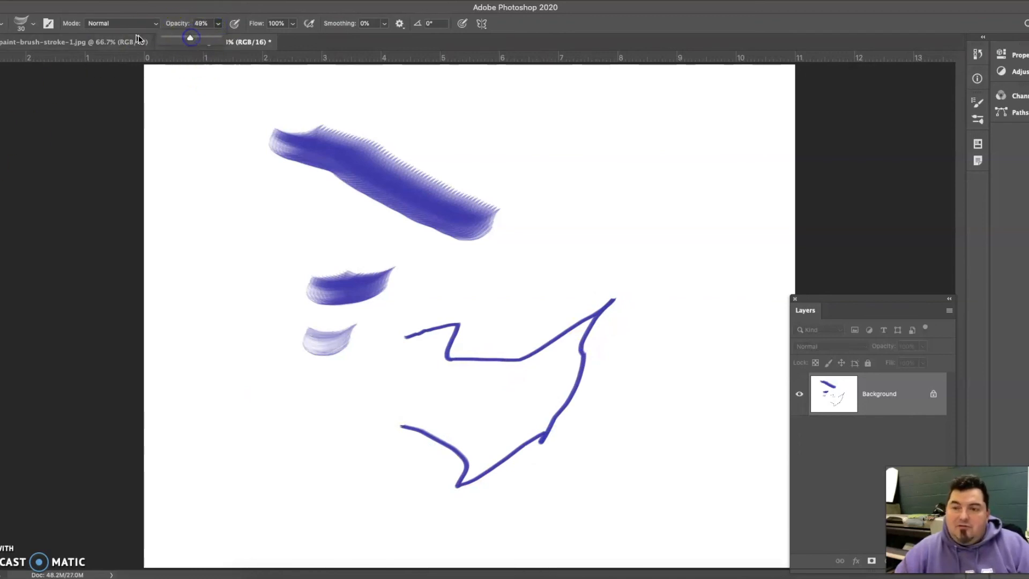
pyautogui.click(122, 32)
pyautogui.click(33, 23)
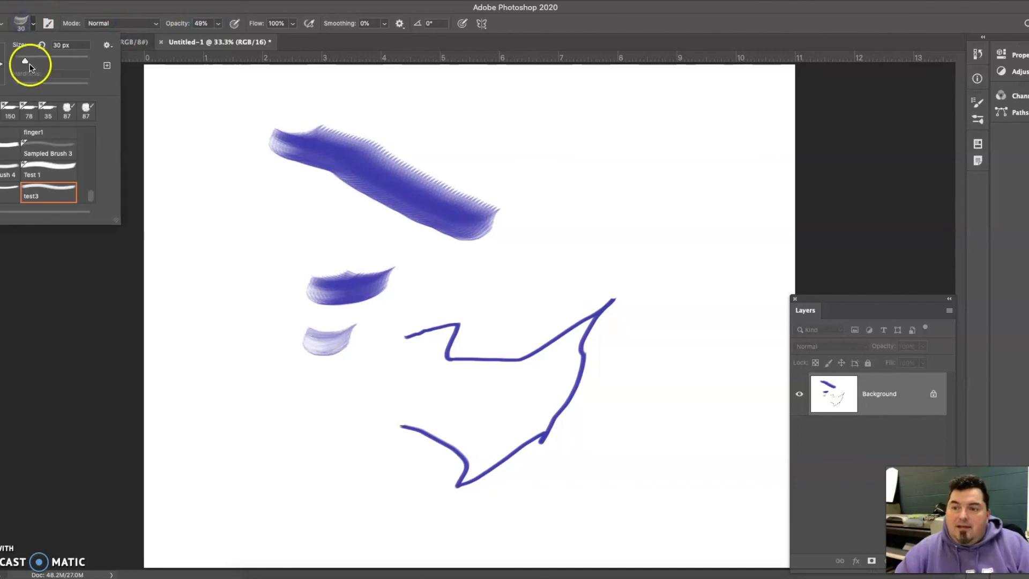
pyautogui.moveTo(52, 63); pyautogui.dragTo(55, 62)
pyautogui.moveTo(504, 267)
pyautogui.mouseDown()
pyautogui.moveTo(581, 225)
pyautogui.moveTo(645, 279)
pyautogui.moveTo(616, 344)
pyautogui.moveTo(609, 319)
pyautogui.moveTo(593, 356)
pyautogui.moveTo(625, 307)
pyautogui.moveTo(565, 361)
pyautogui.moveTo(584, 324)
pyautogui.moveTo(602, 344)
pyautogui.moveTo(588, 310)
pyautogui.moveTo(595, 300)
pyautogui.mouseUp()
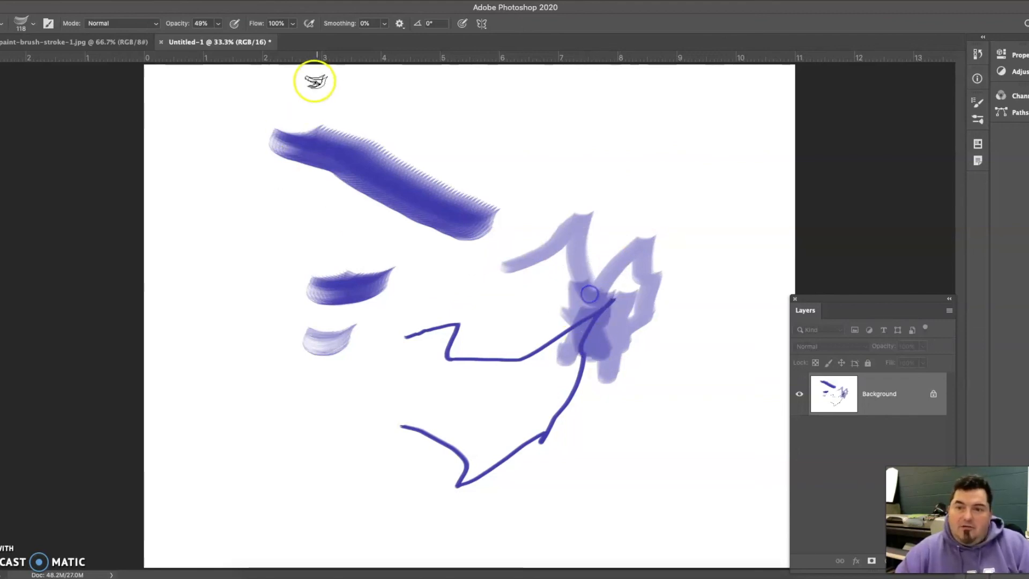
# - Raise the brush opacity to 100% and paint a solid zigzag stroke over the translucent marks
pyautogui.click(218, 23)
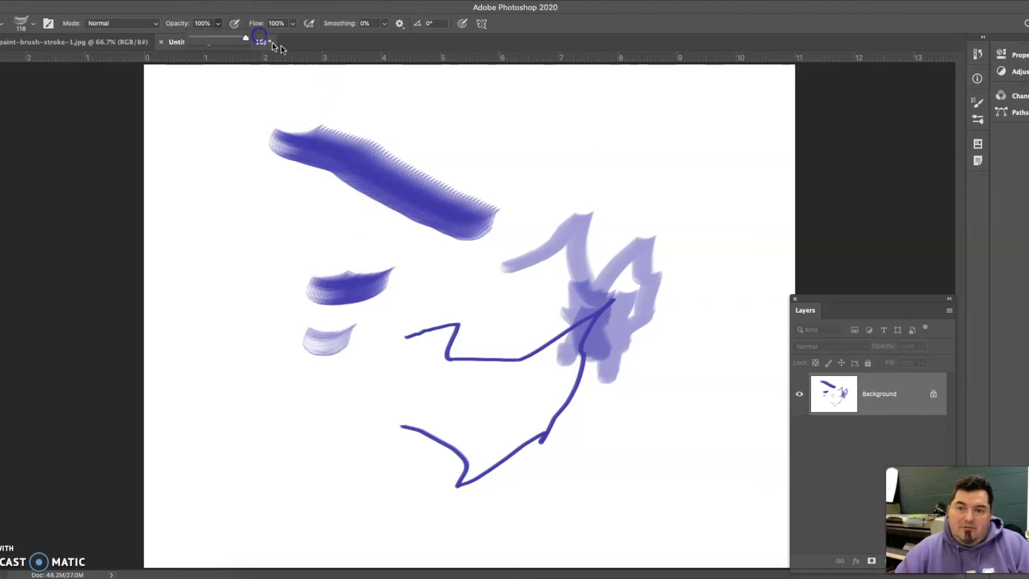
pyautogui.click(620, 242)
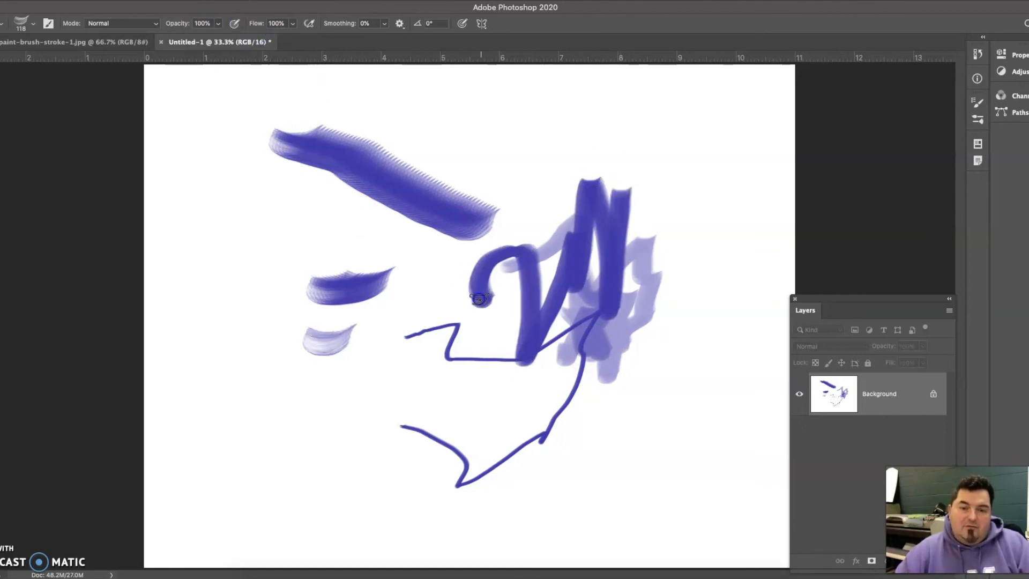